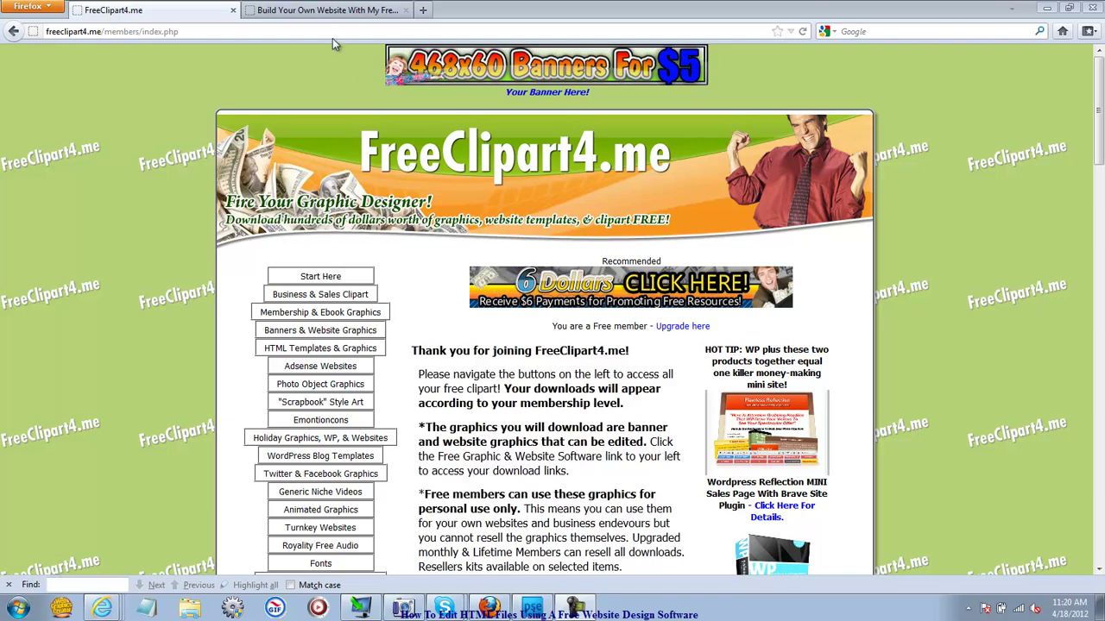
Go through the My Free Website Builder site to its free download registration page, passing the one-time graphics offer
click(337, 10)
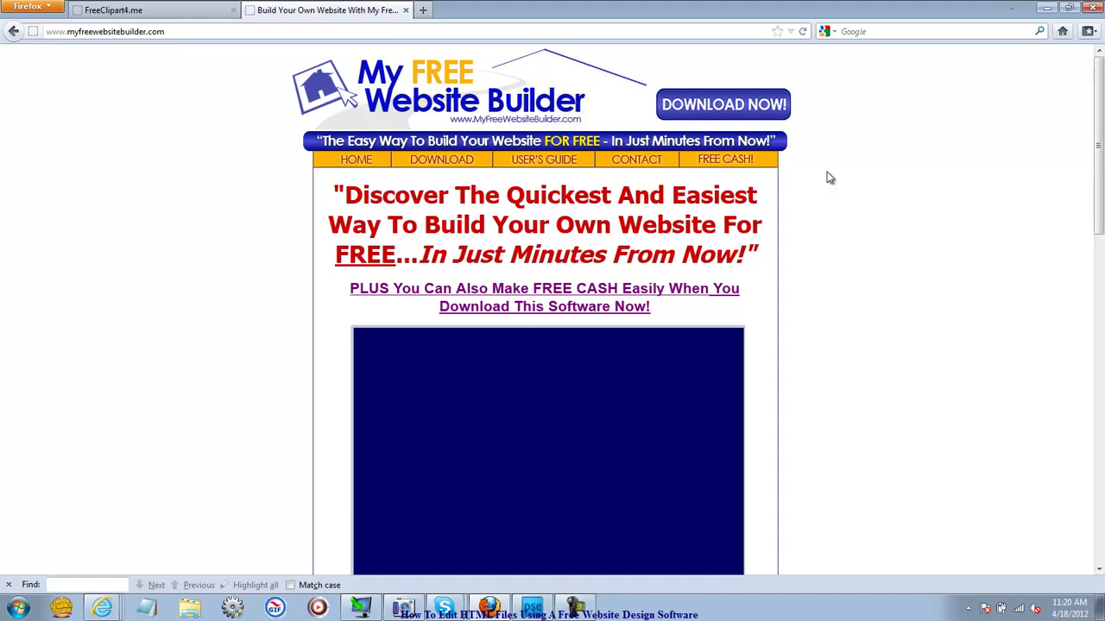
drag(1095, 184, 1101, 222)
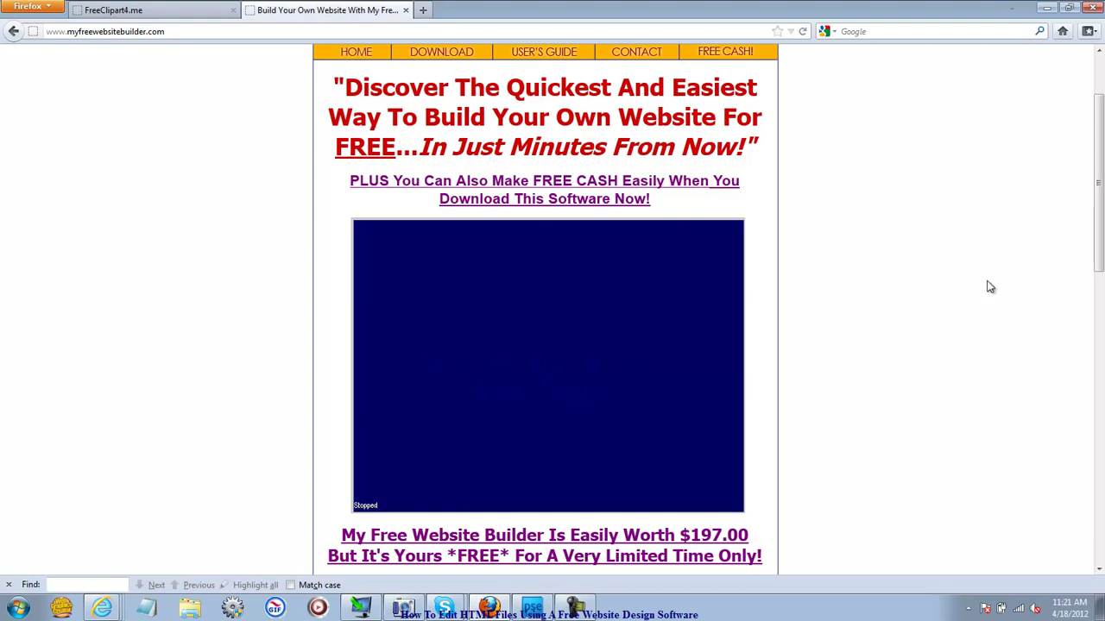
scroll(1098, 133, down, 1)
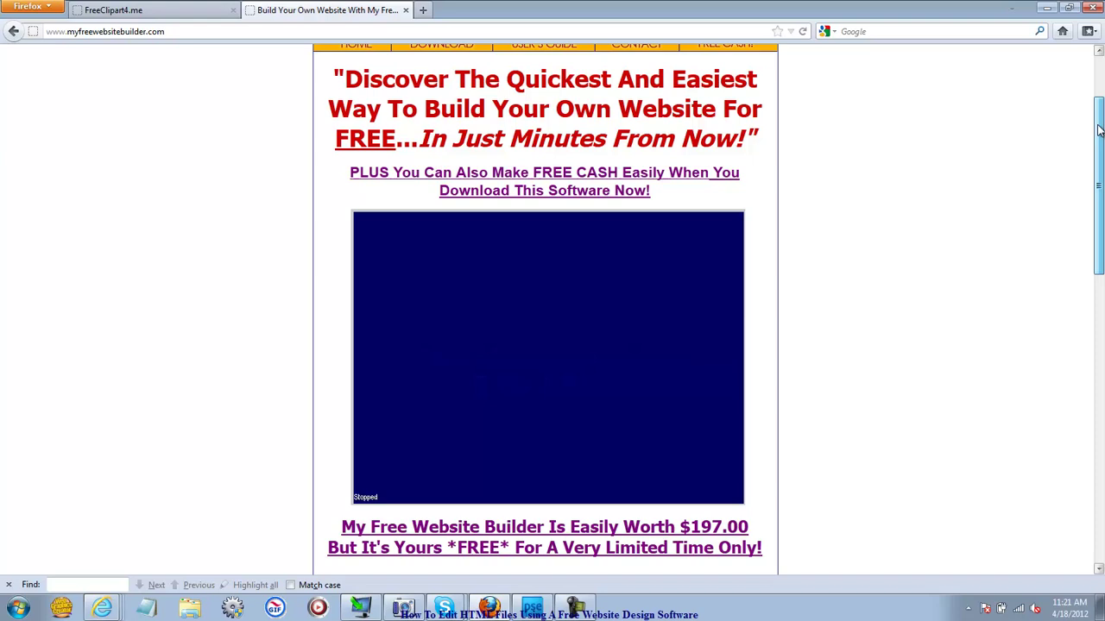
drag(1099, 130, 1102, 203)
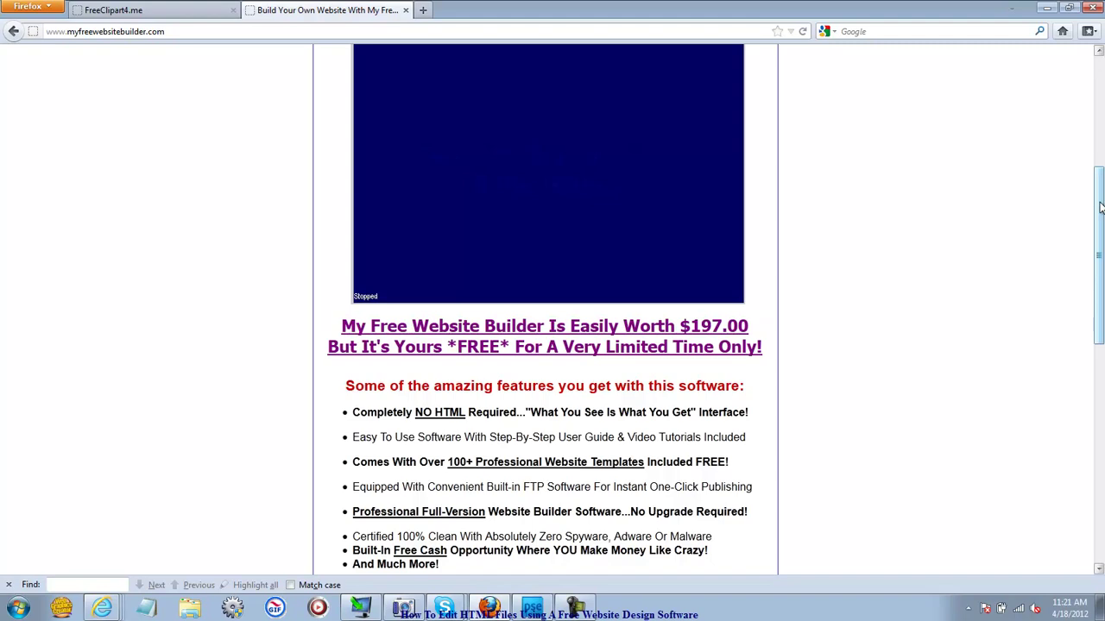
scroll(1101, 207, down, 10)
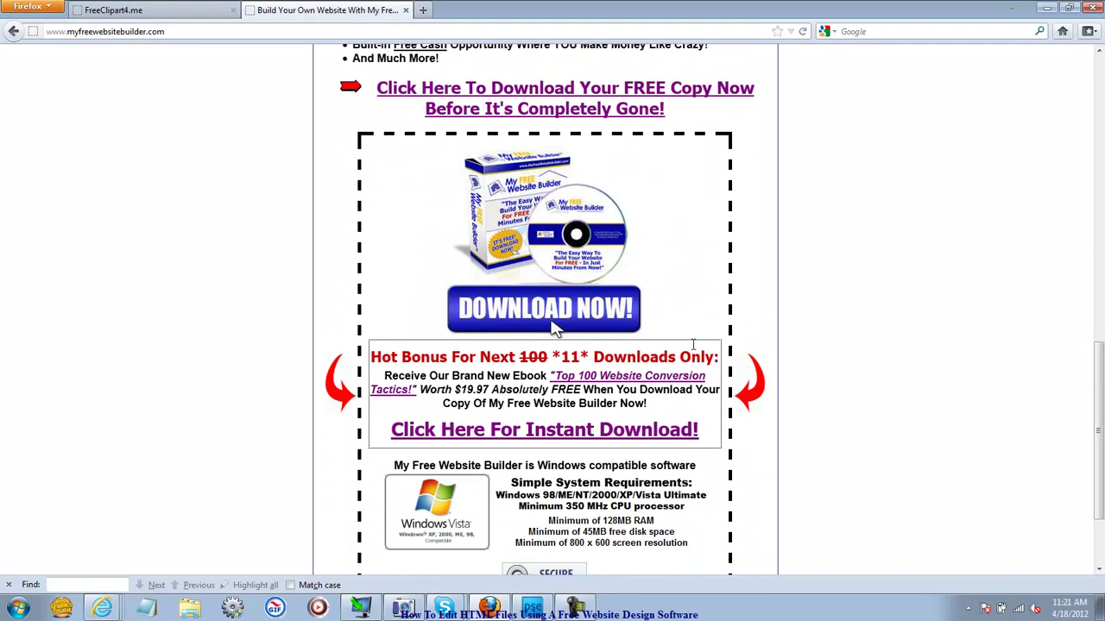
click(556, 326)
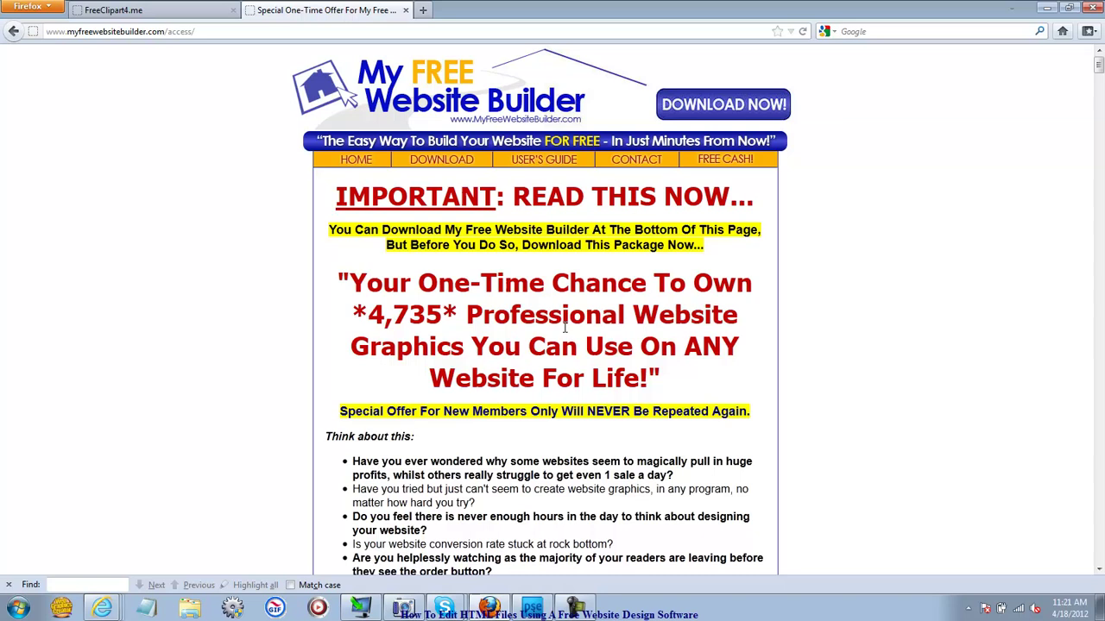
drag(1100, 67, 1099, 563)
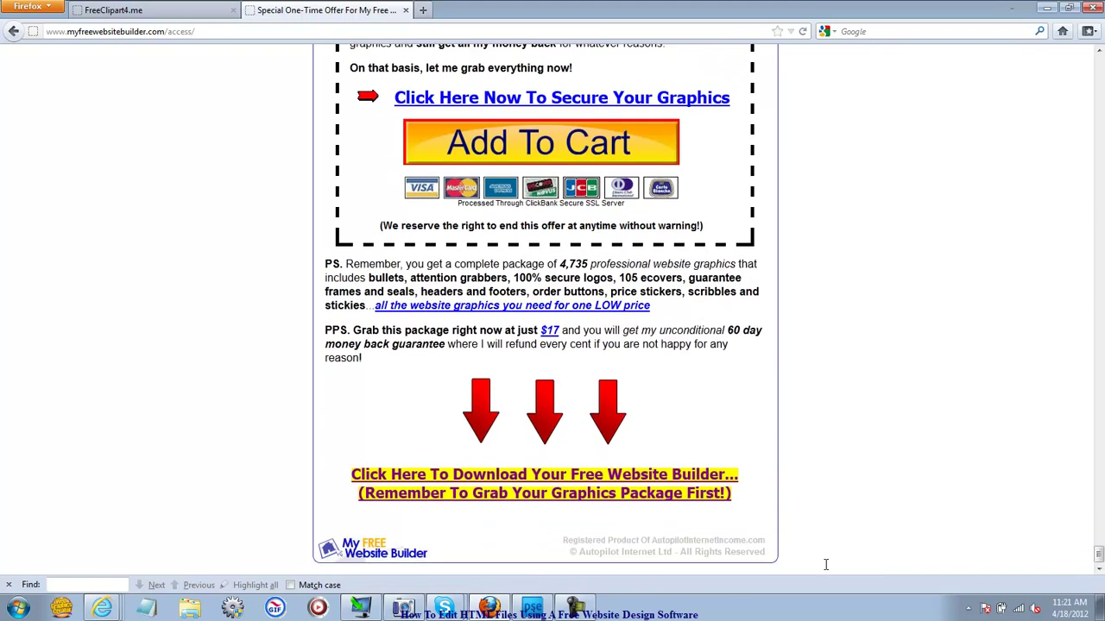
click(607, 501)
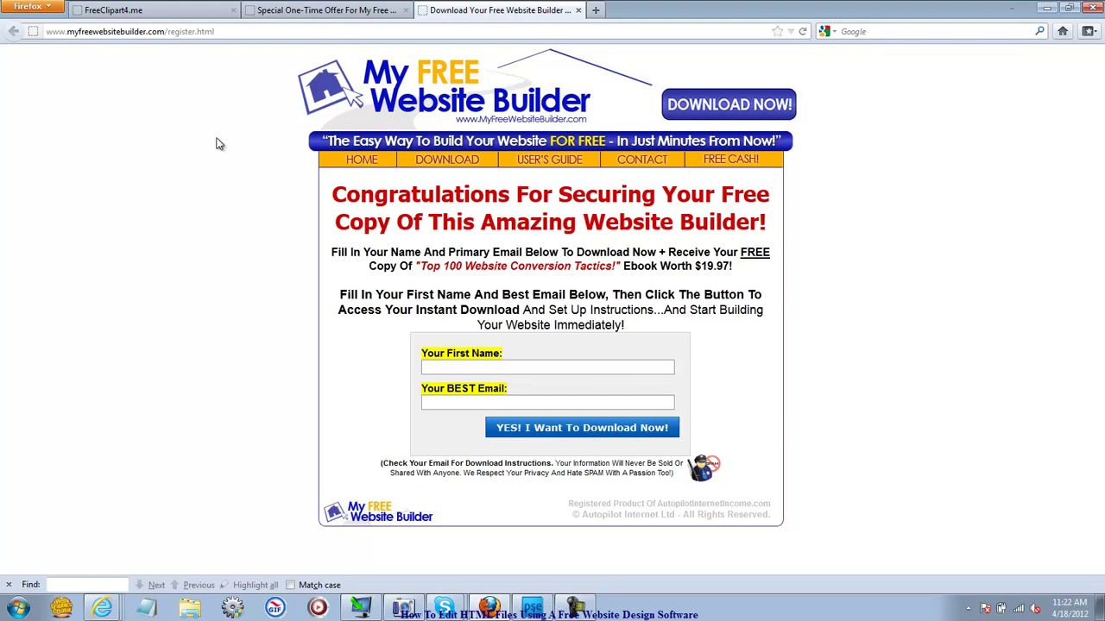
Return to FreeClipart4.me, request the HTML templates and log in as a member with the saved username and account password
click(159, 10)
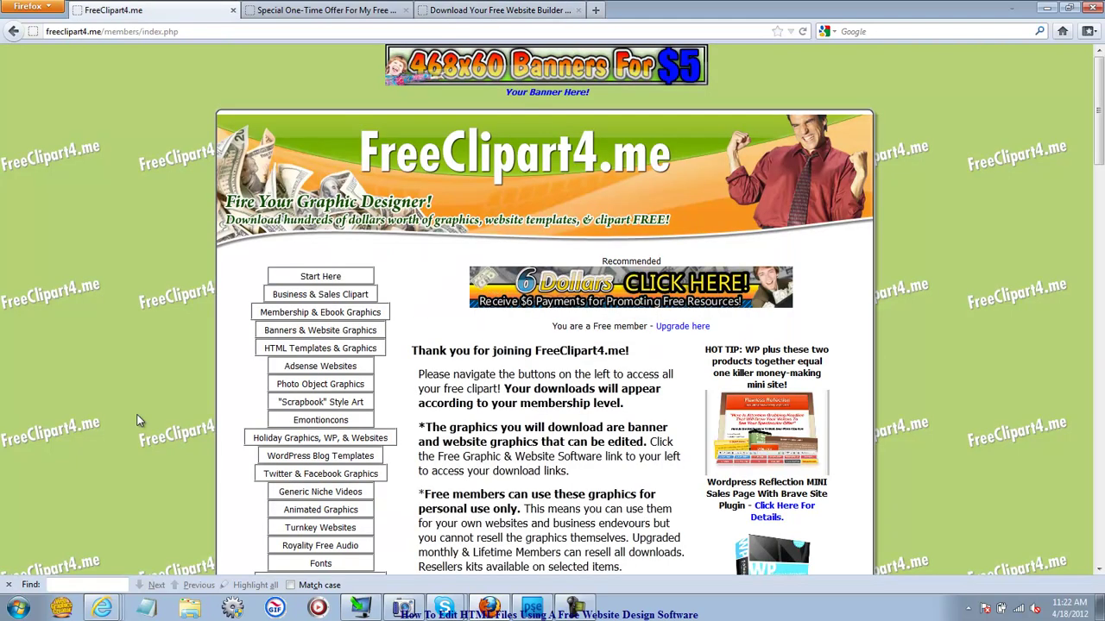
click(289, 349)
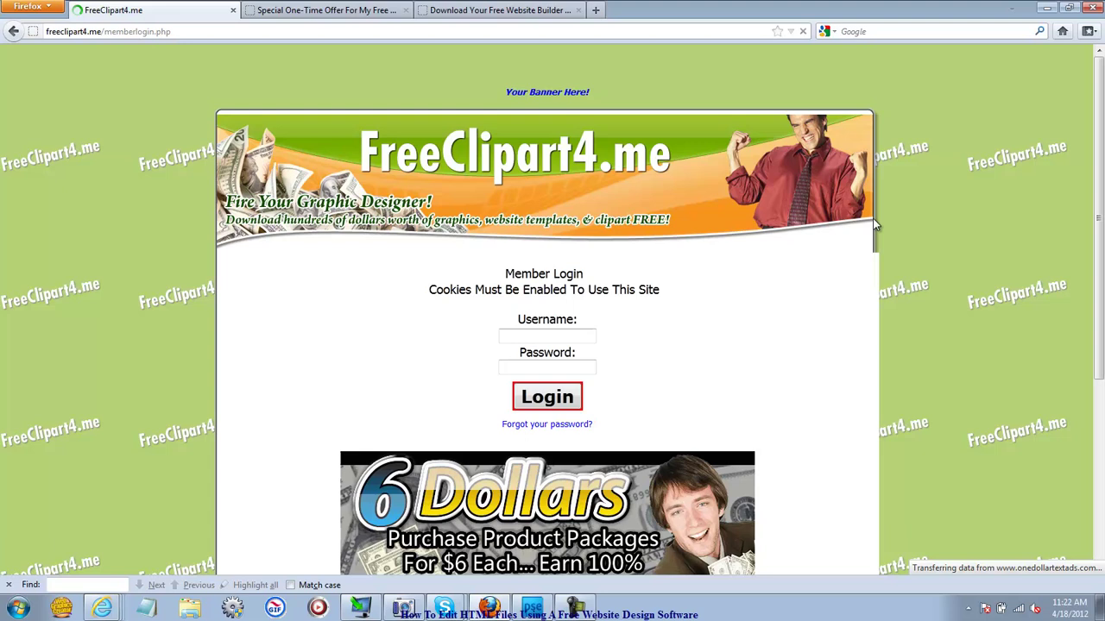
click(567, 334)
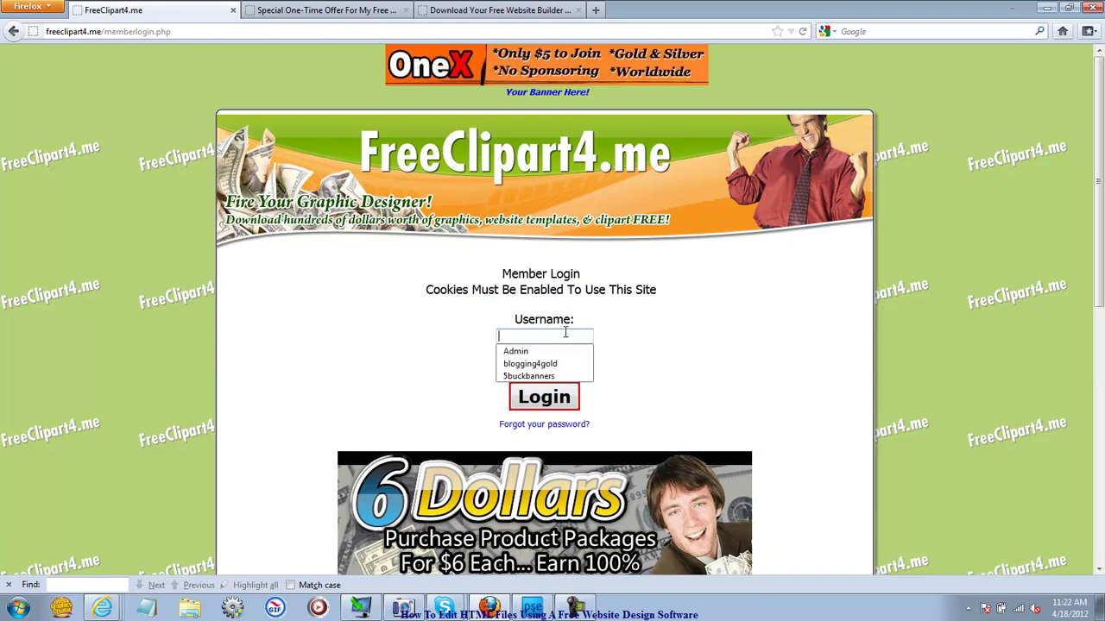
click(562, 377)
click(565, 404)
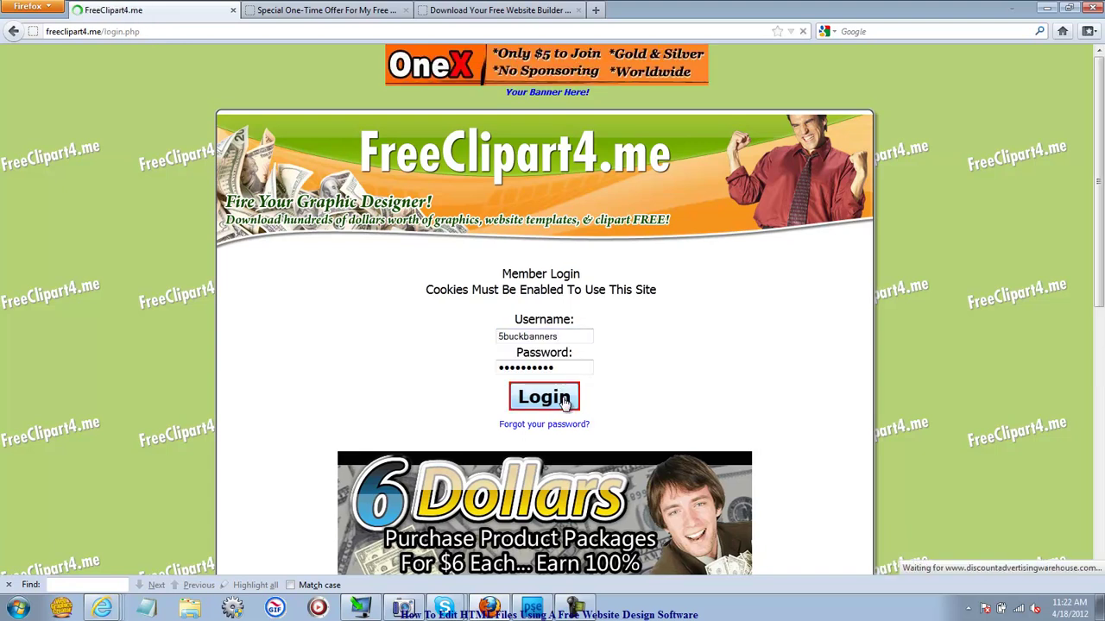
Skip the recommendation and decline the lifetime membership upgrade to reach the FreeClipart4.me members' area
scroll(565, 404, down, 5)
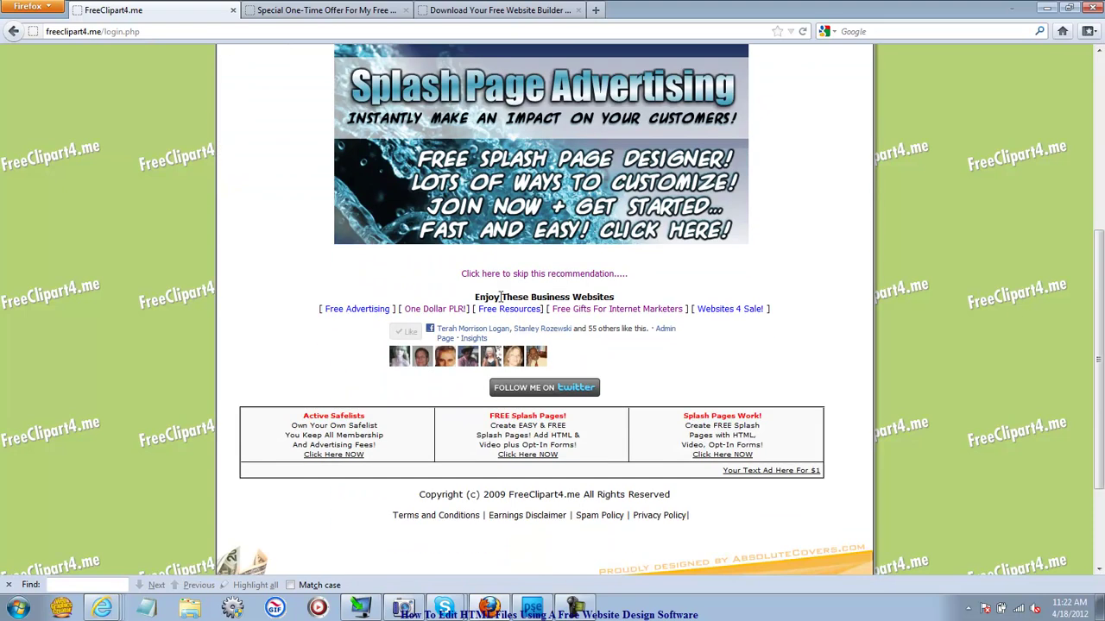
click(510, 277)
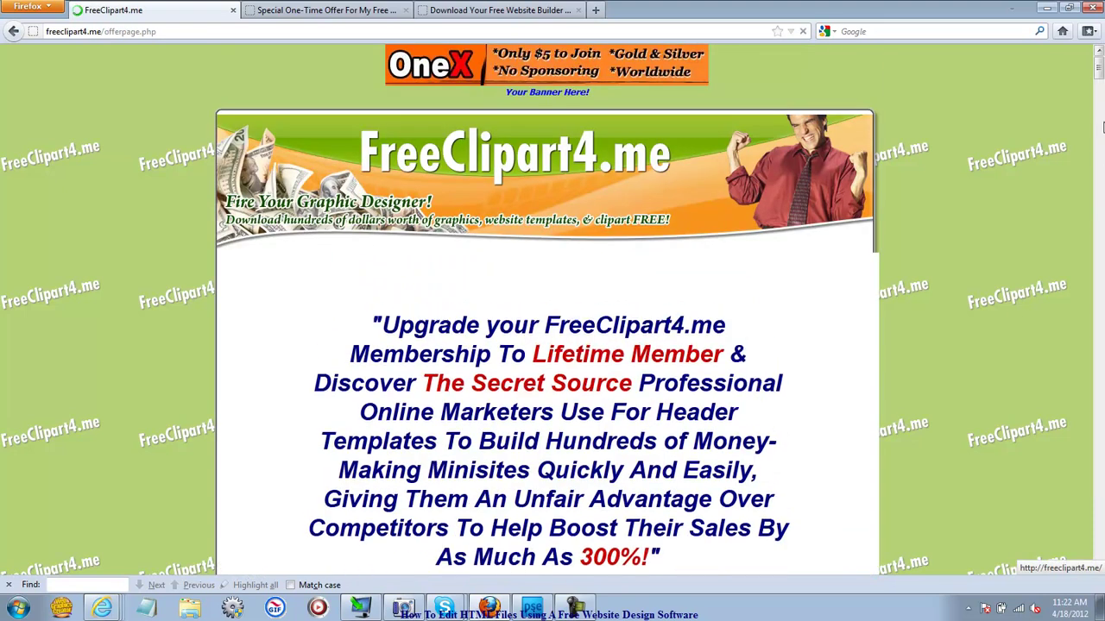
drag(1099, 90, 1100, 587)
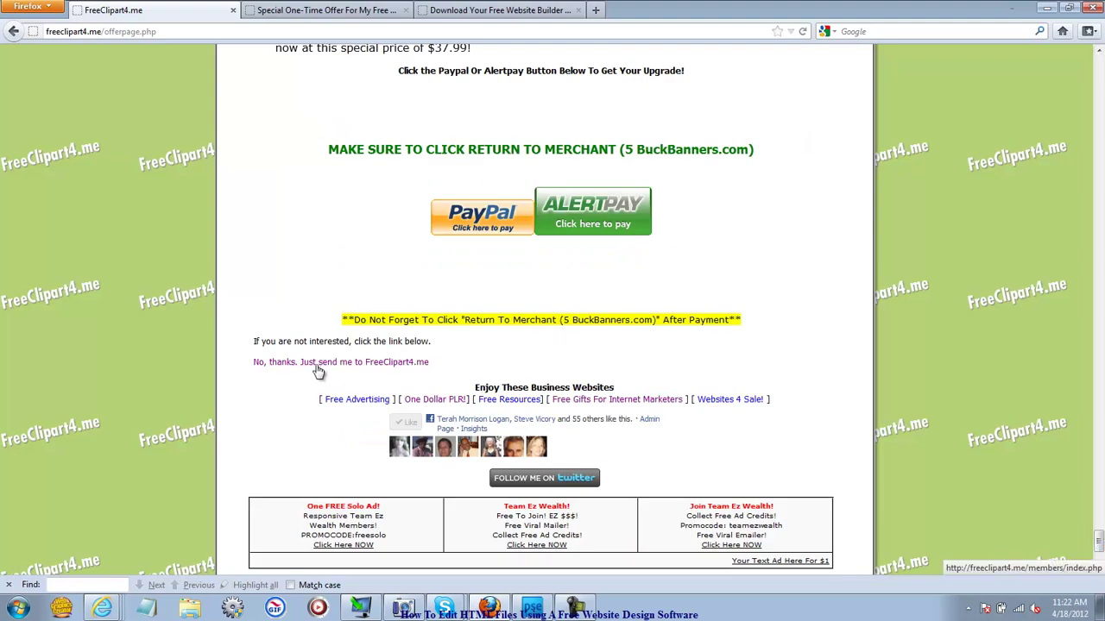
click(421, 363)
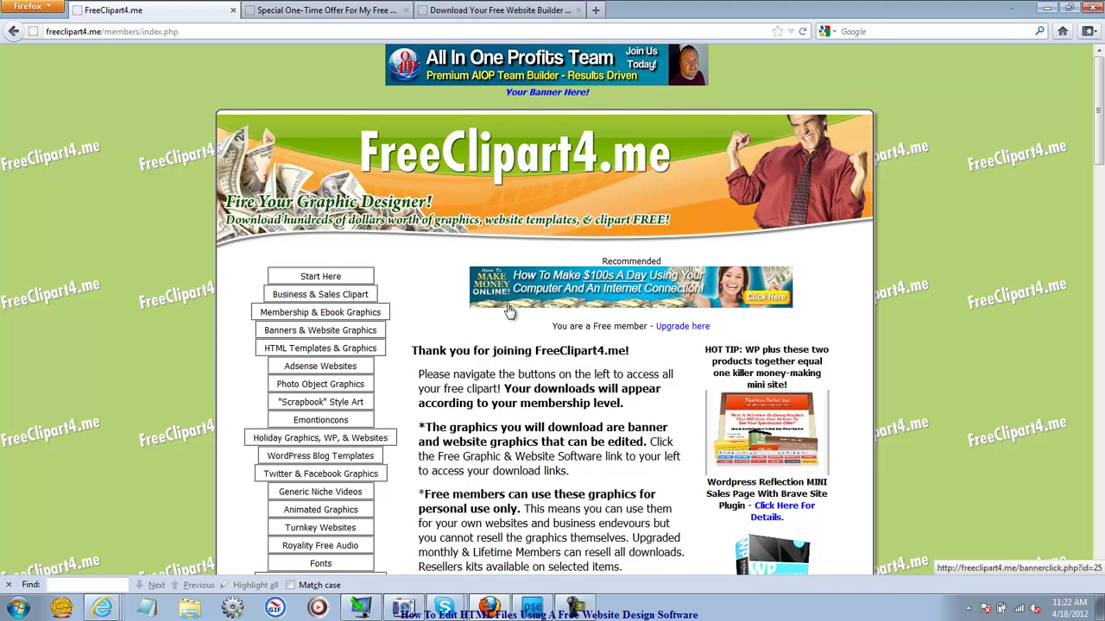
Download the Blogging 4 Money Mini Site from the HTML Templates & Graphics page, saving freebloggingmini.zip
click(348, 351)
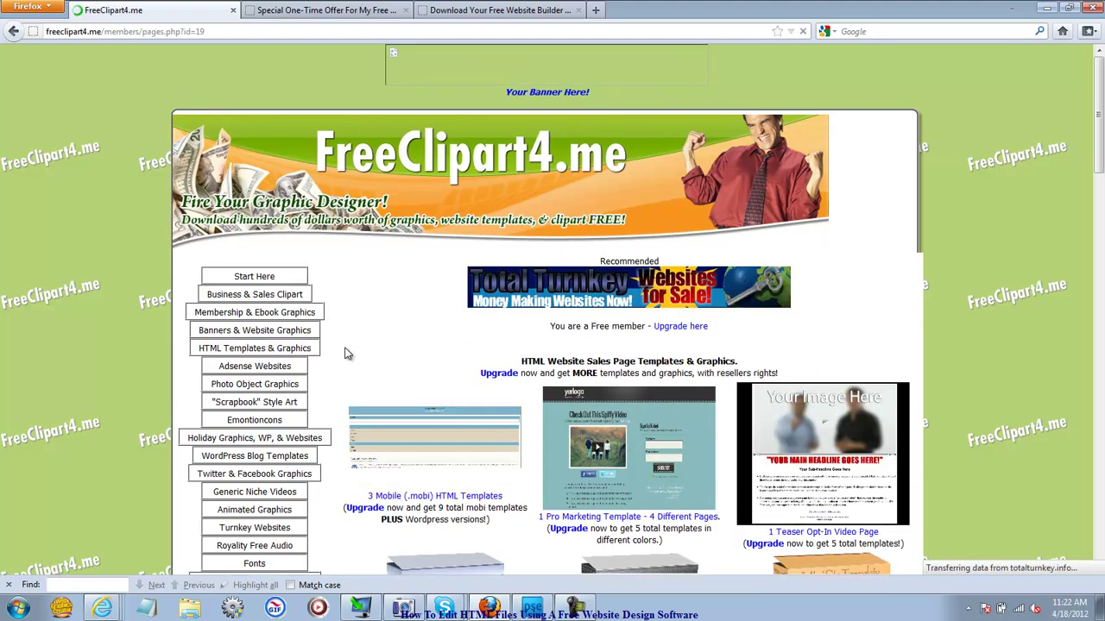
scroll(1102, 142, down, 5)
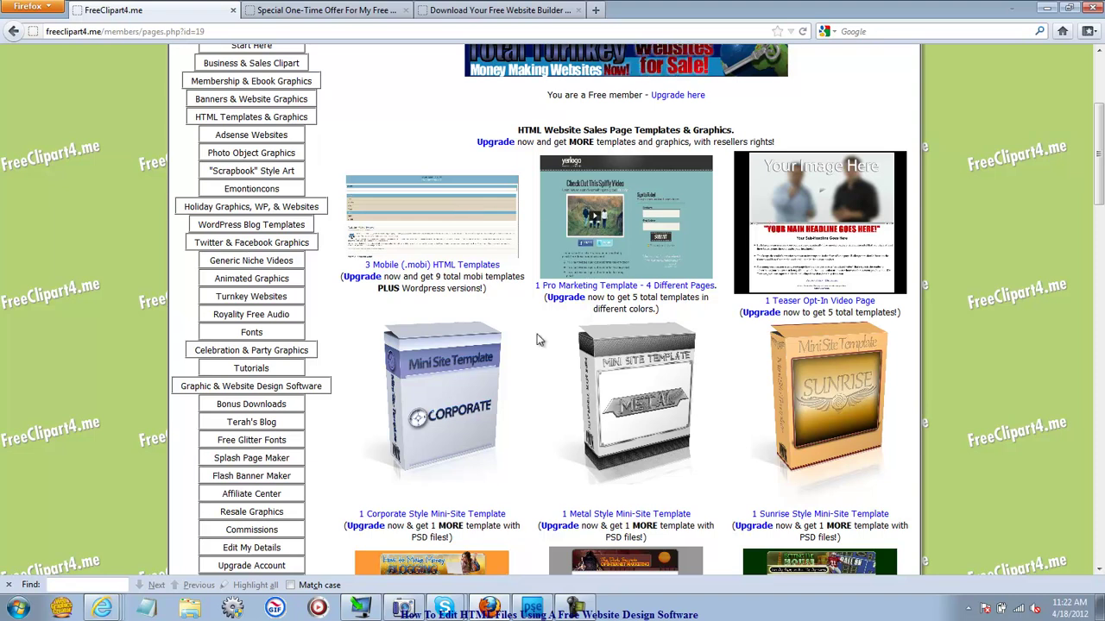
scroll(768, 225, down, 2)
scroll(475, 406, down, 3)
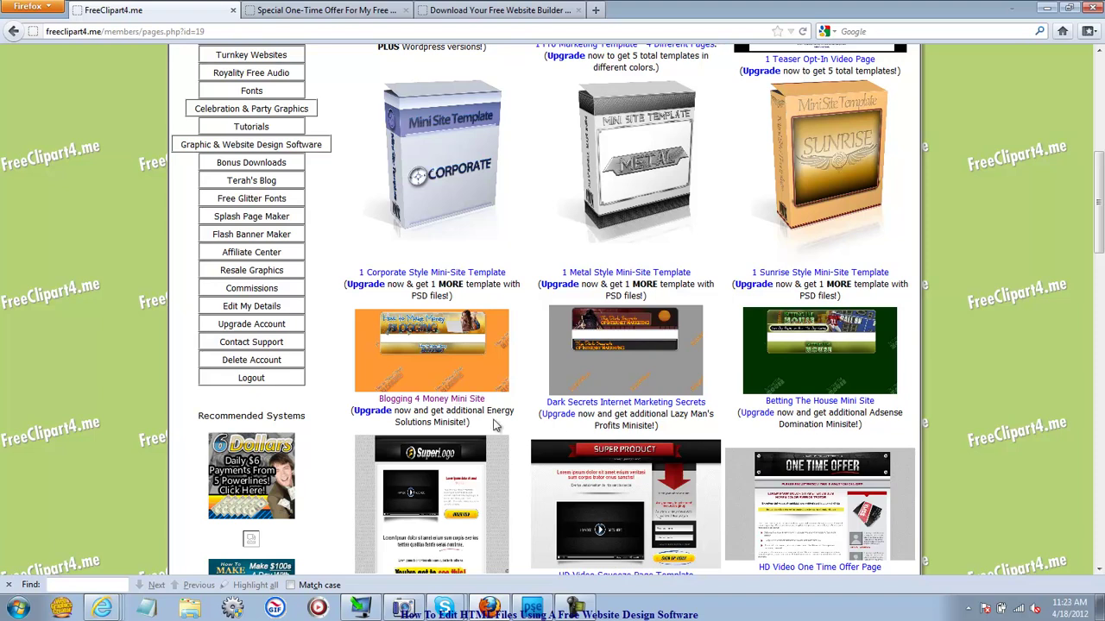
click(464, 400)
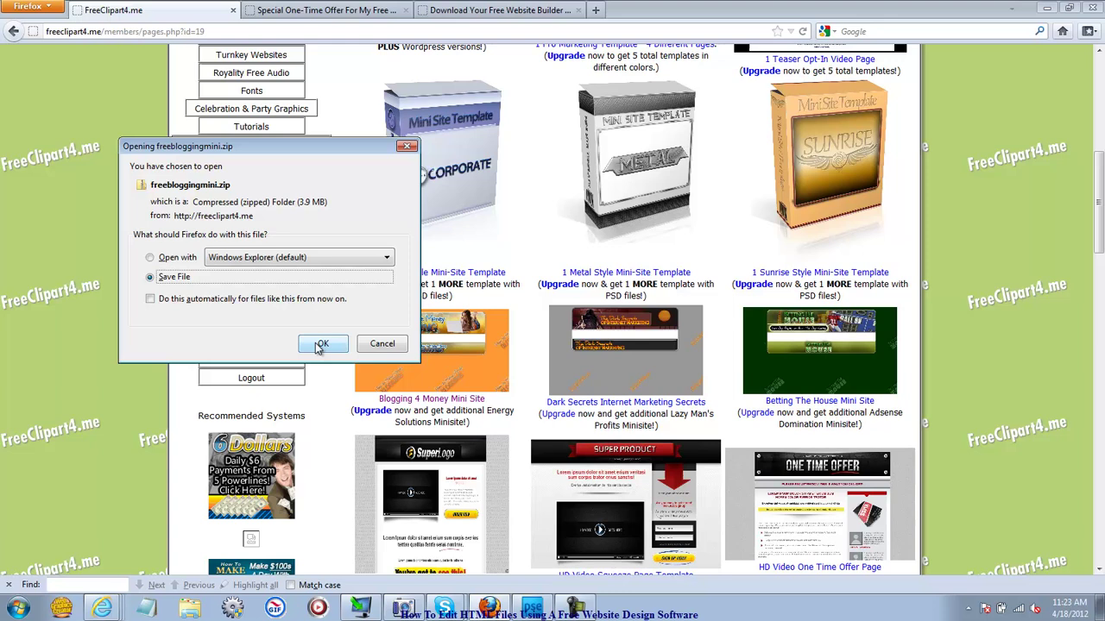
click(322, 345)
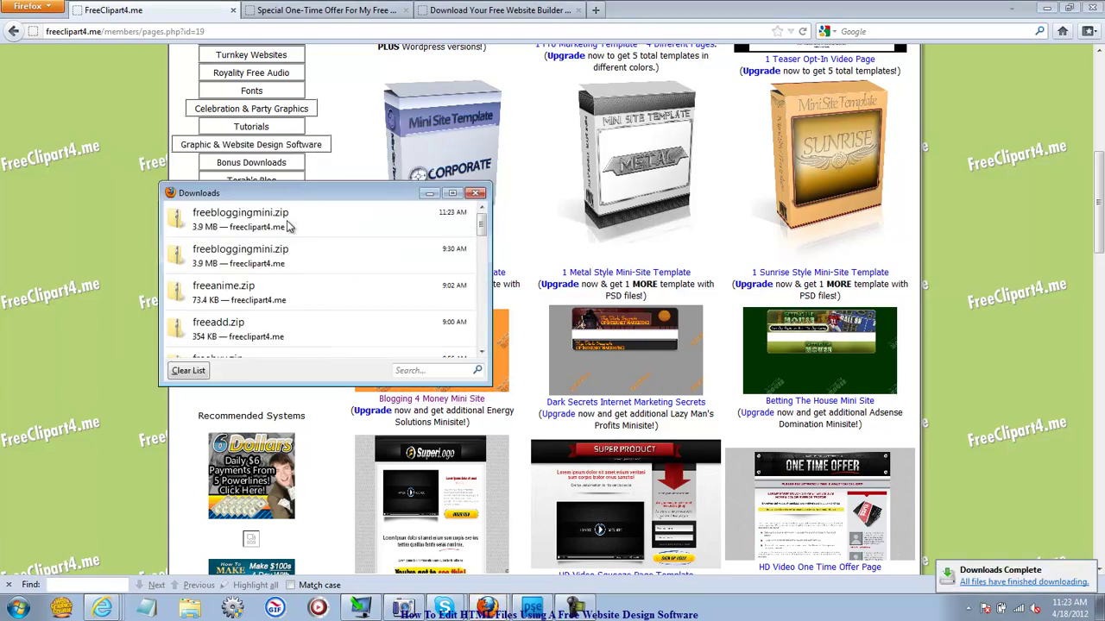
Extract all files of the newest freebloggingmini.zip into a freebloggingmini folder in Downloads, and clear the leftover windows from view
double_click(289, 226)
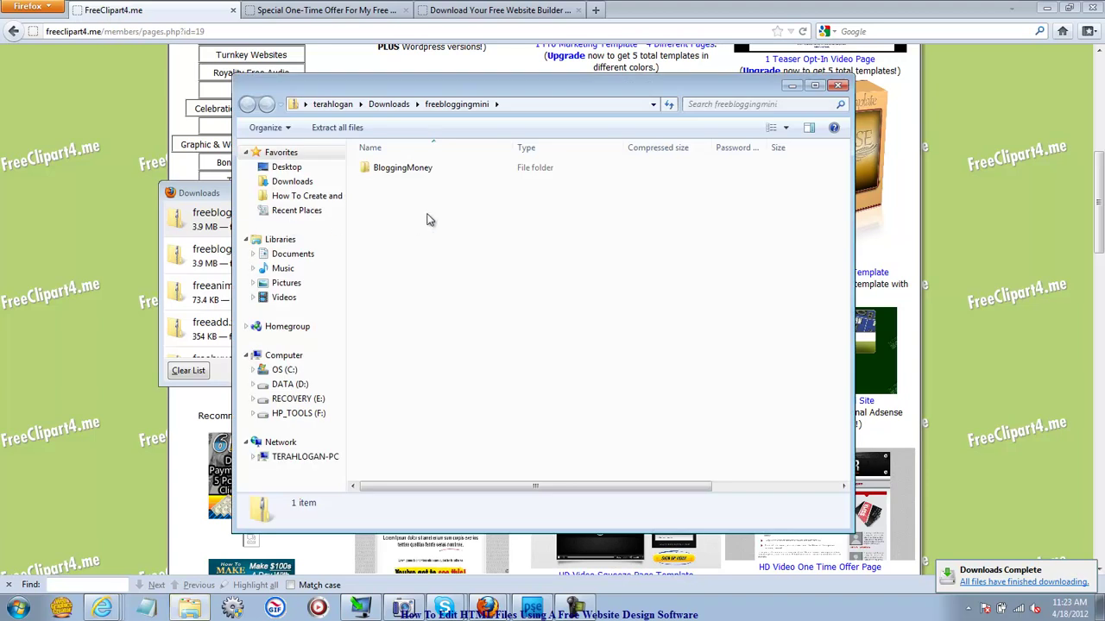
click(322, 128)
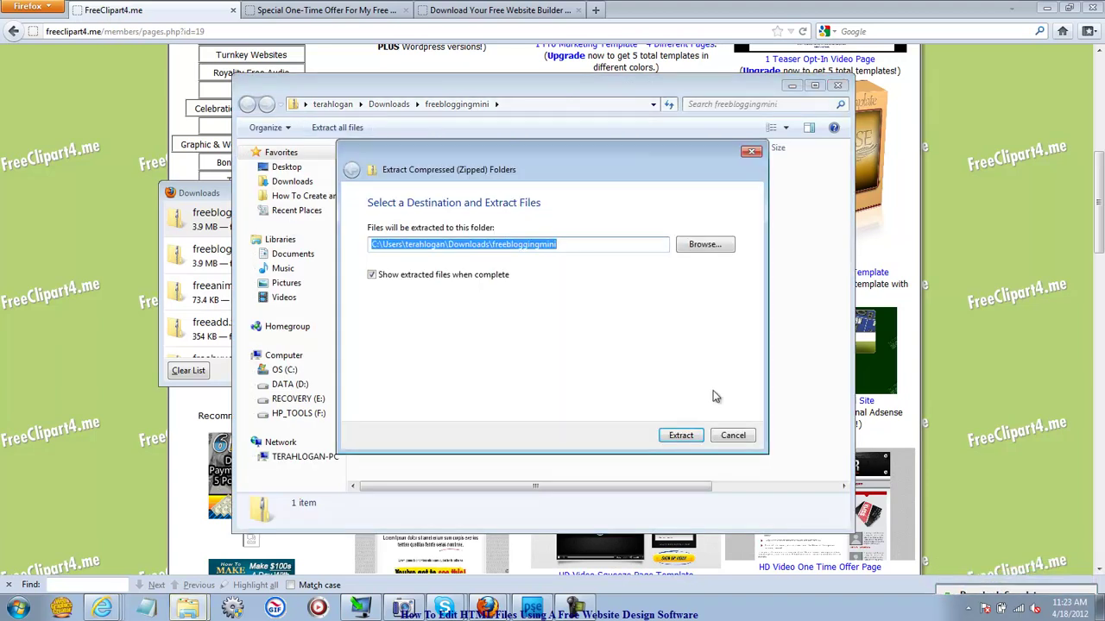
click(694, 438)
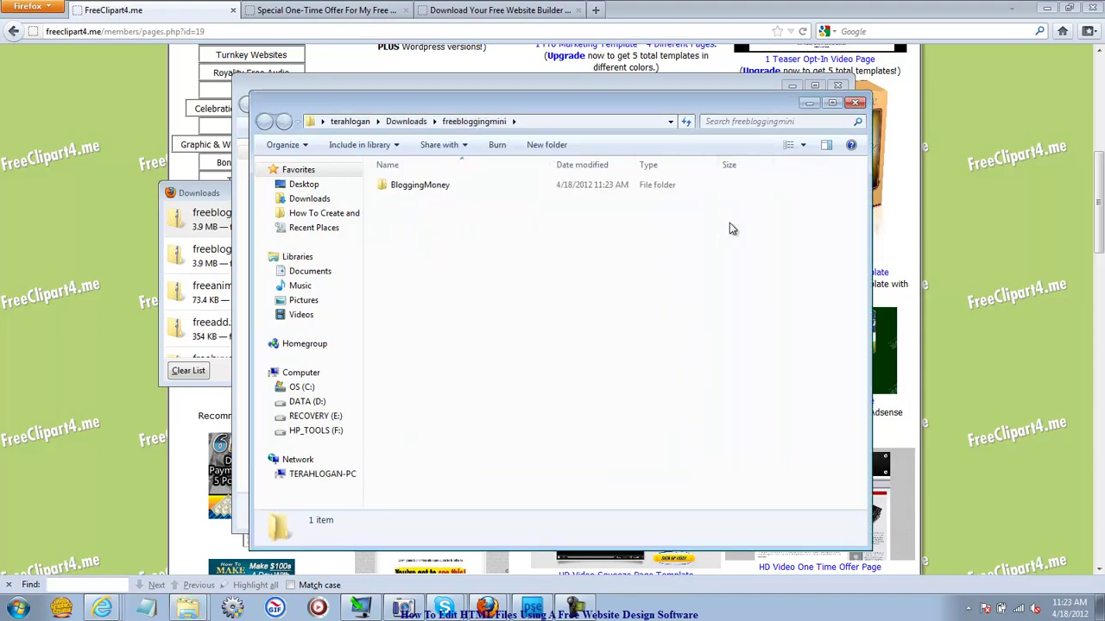
click(758, 87)
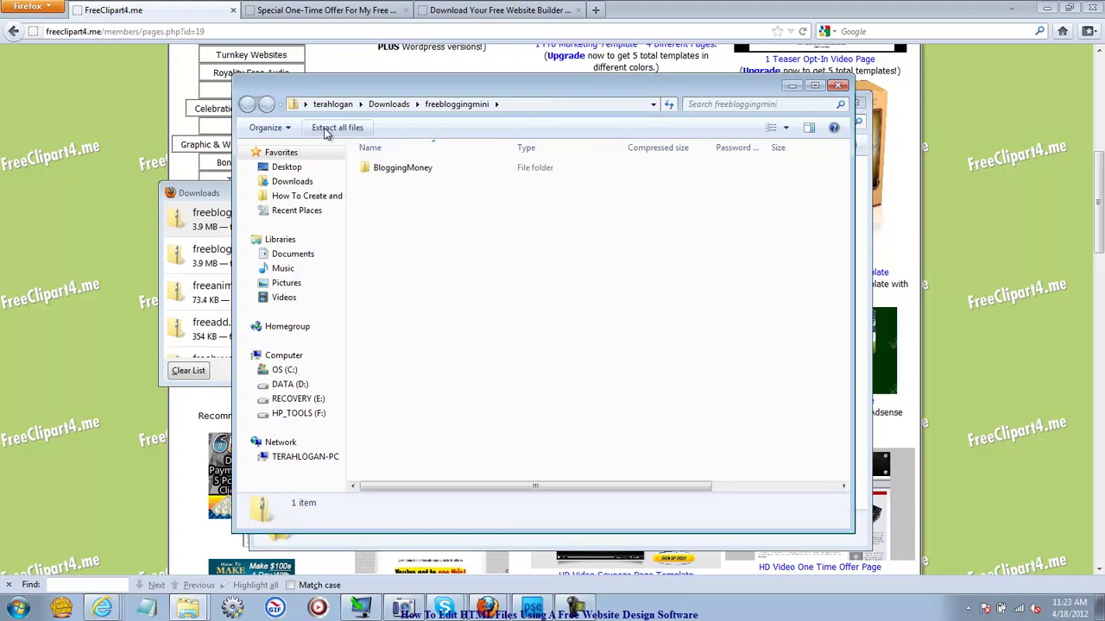
click(840, 87)
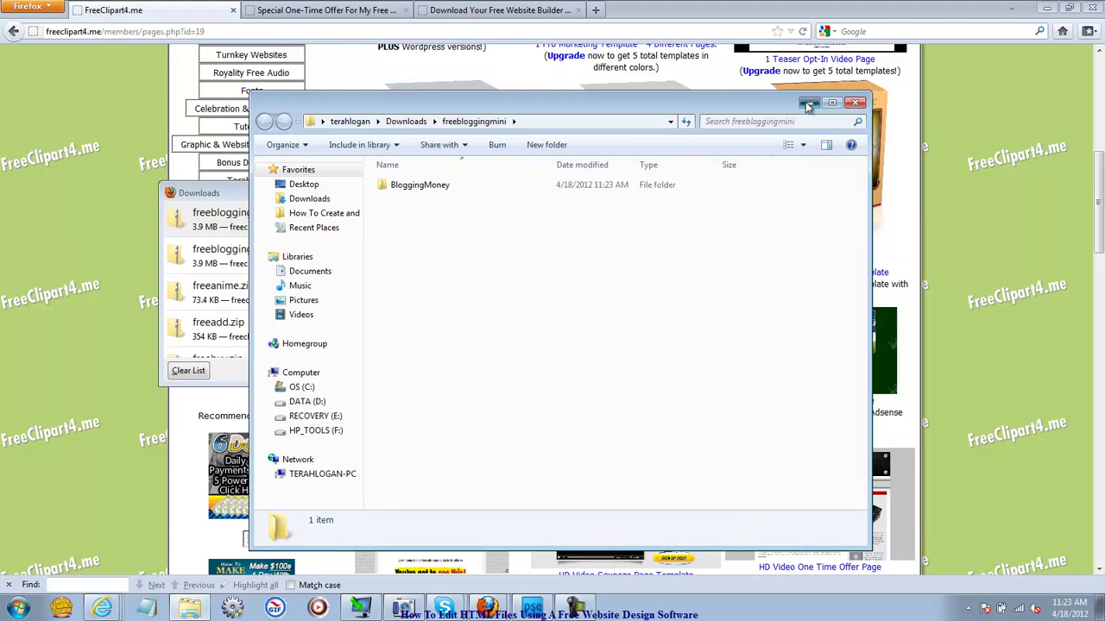
click(809, 106)
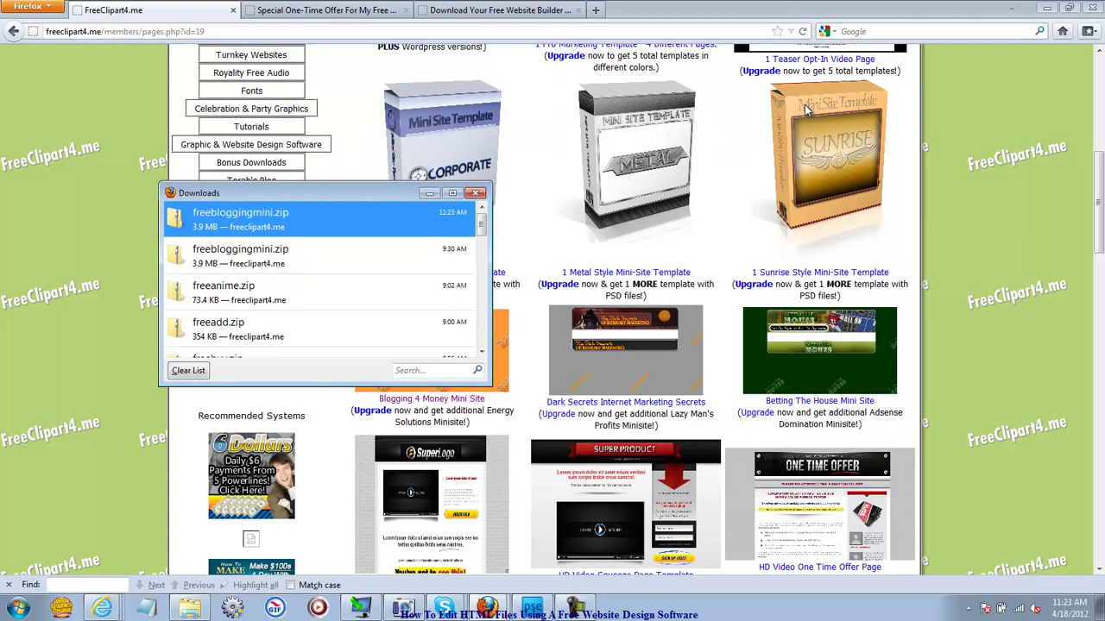
click(477, 194)
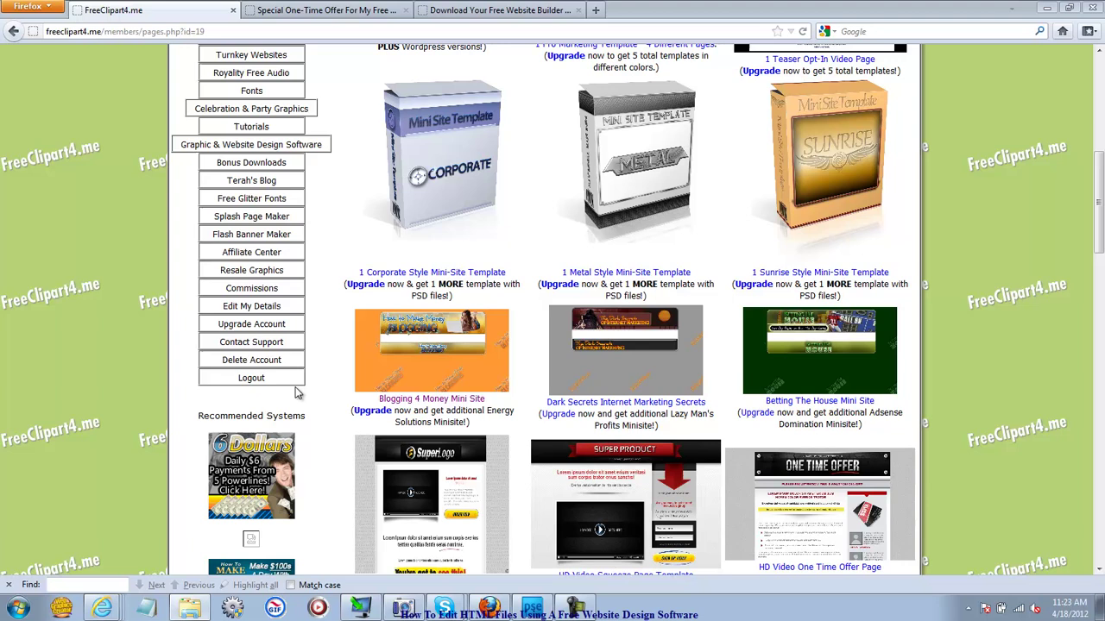
Switch to My Free Website Builder and open the index HTML file from the BloggingMoney folder inside Downloads' freebloggingmini folder
click(233, 609)
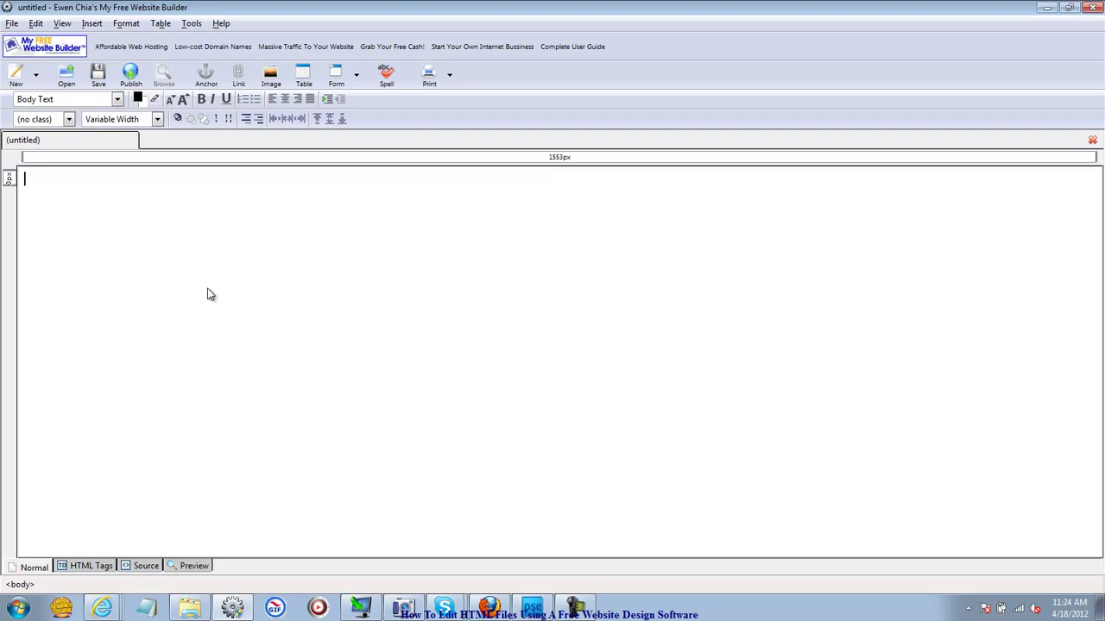
click(11, 23)
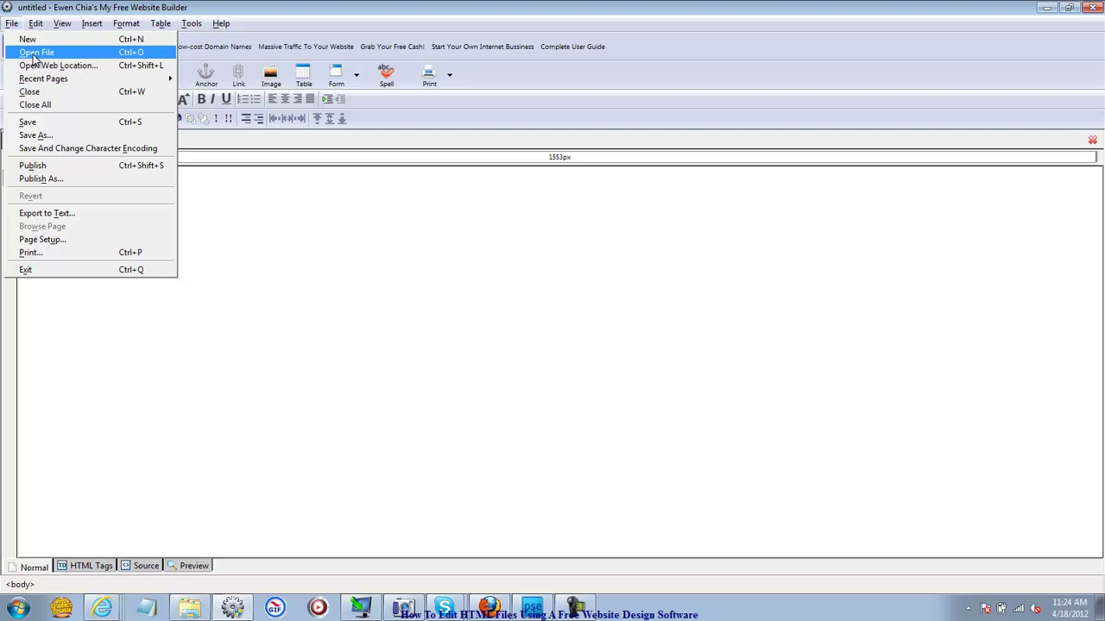
click(35, 52)
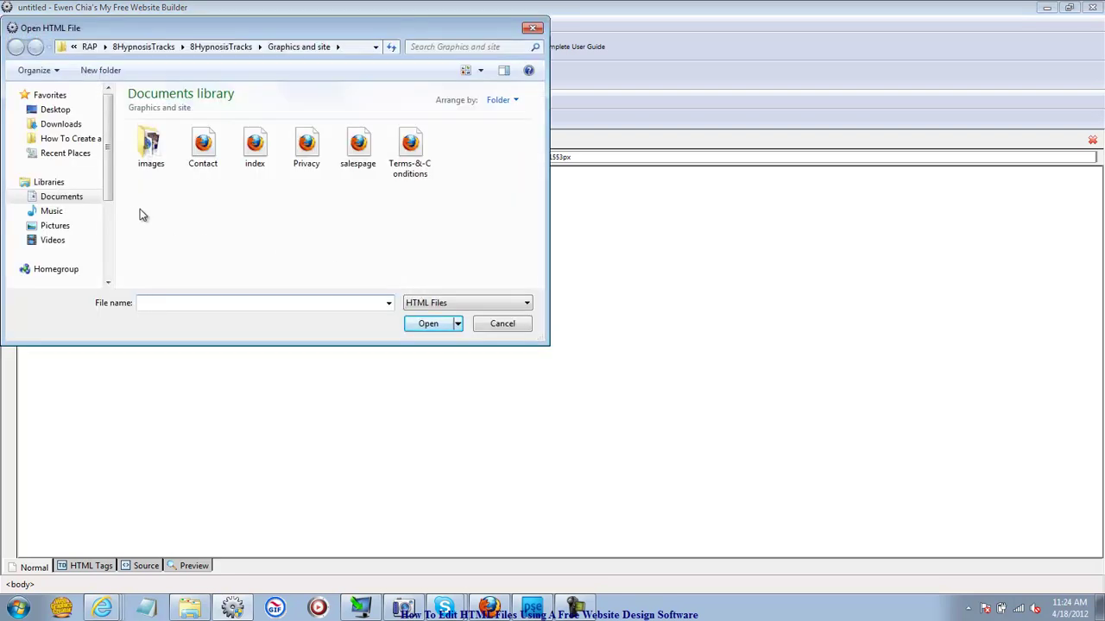
click(72, 127)
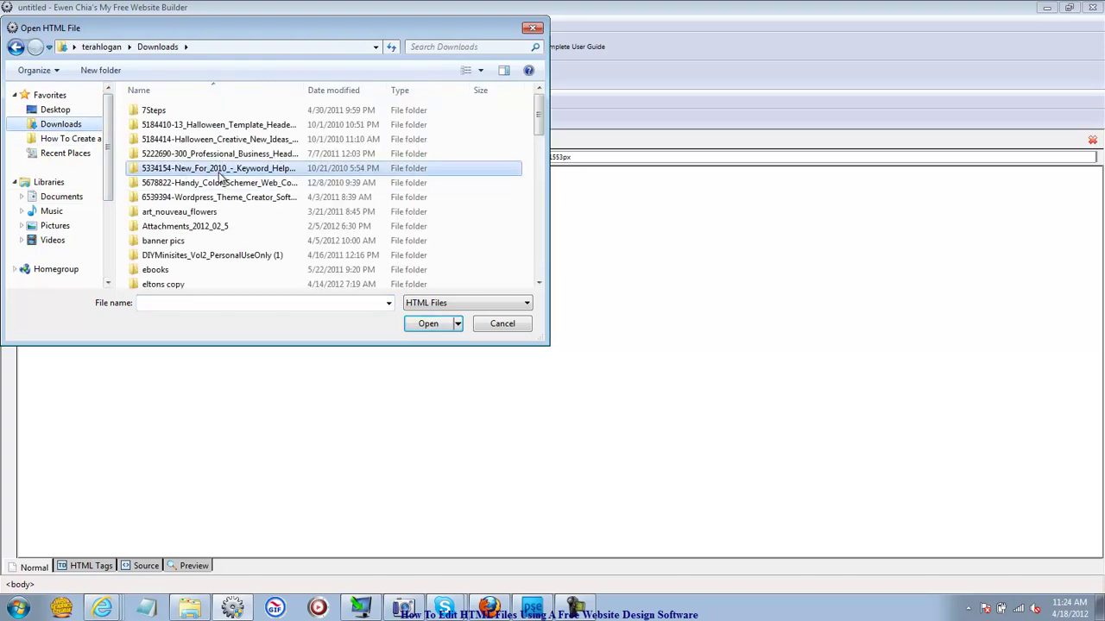
key(f)
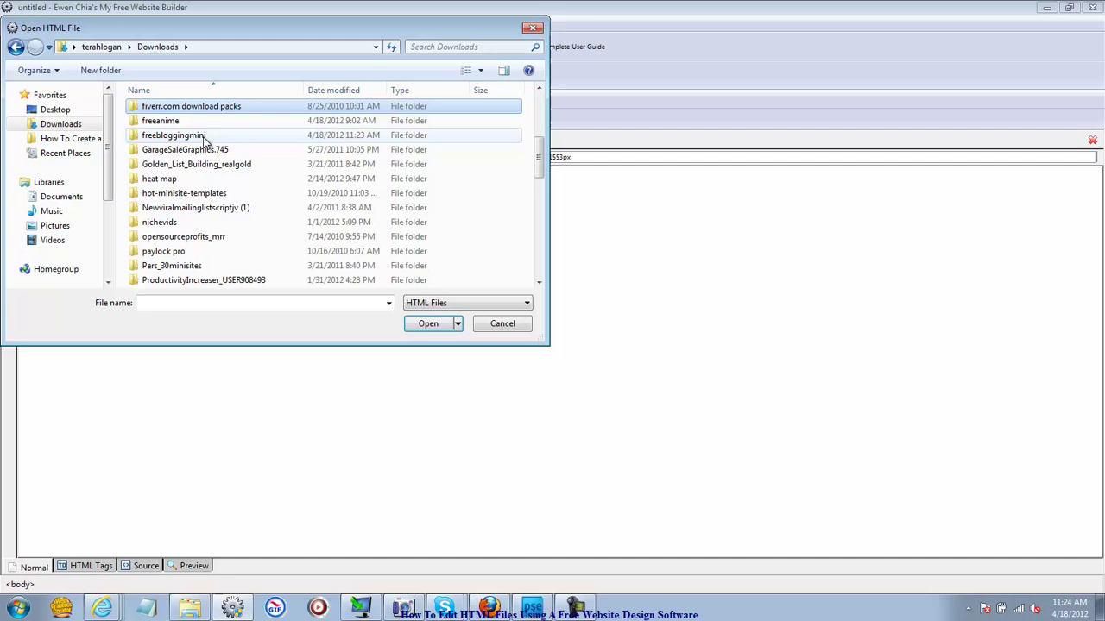
double_click(205, 136)
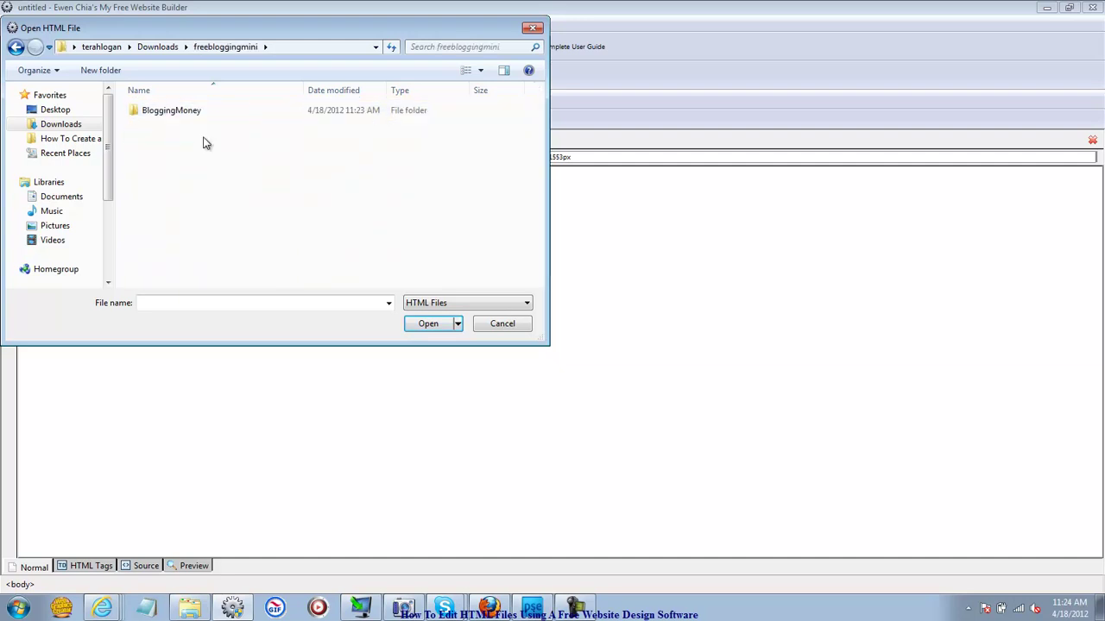
double_click(183, 112)
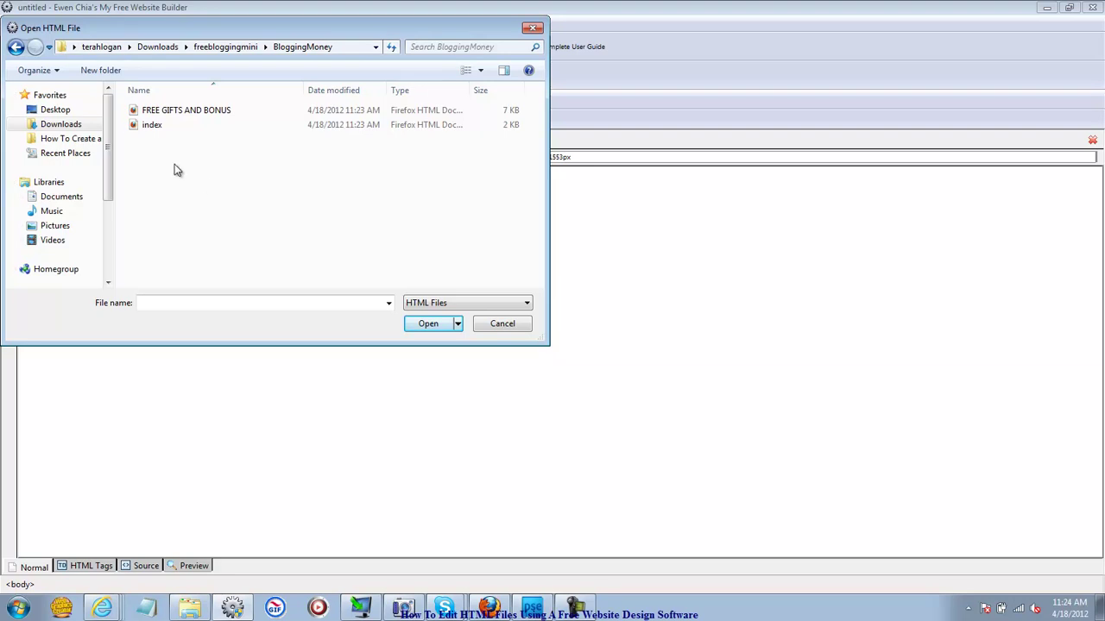
click(159, 127)
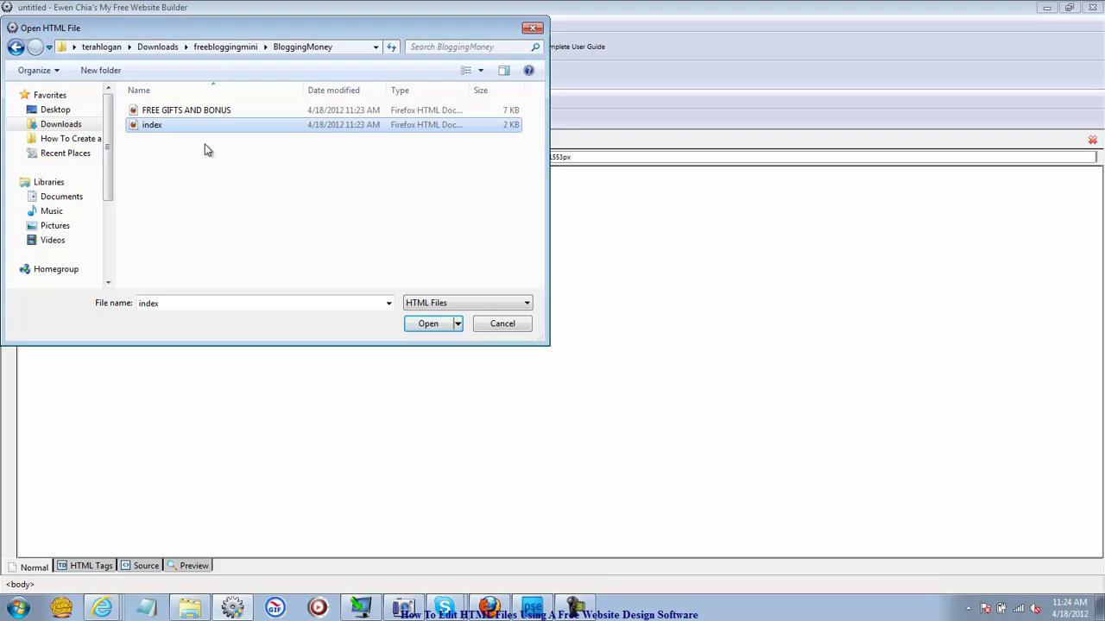
click(444, 331)
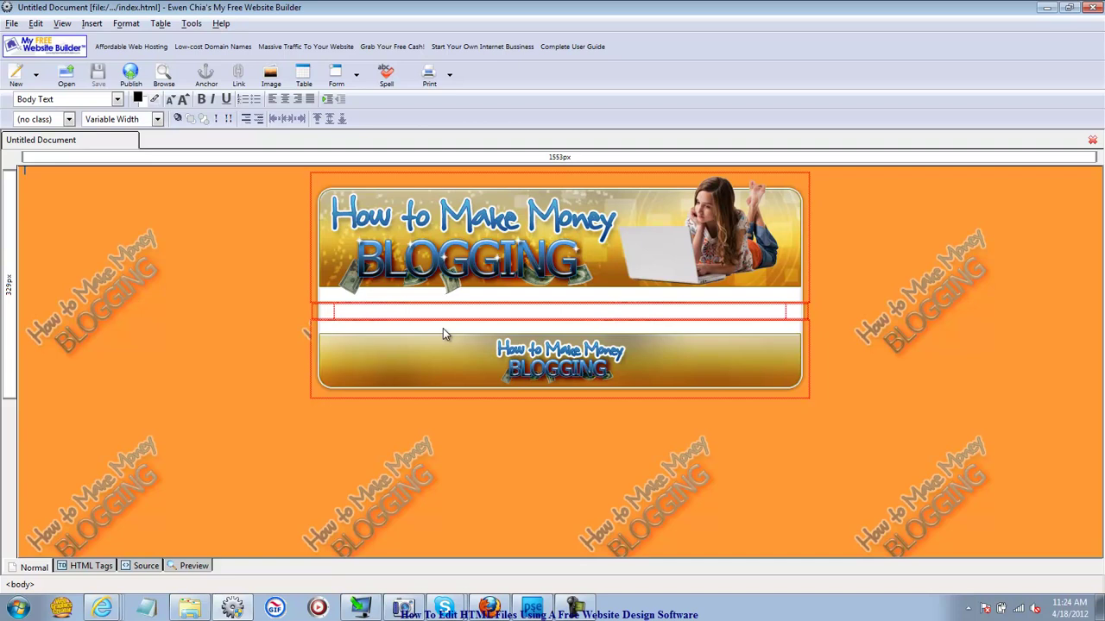
Check the header banner's image location in its image properties, and close them without changes
double_click(504, 244)
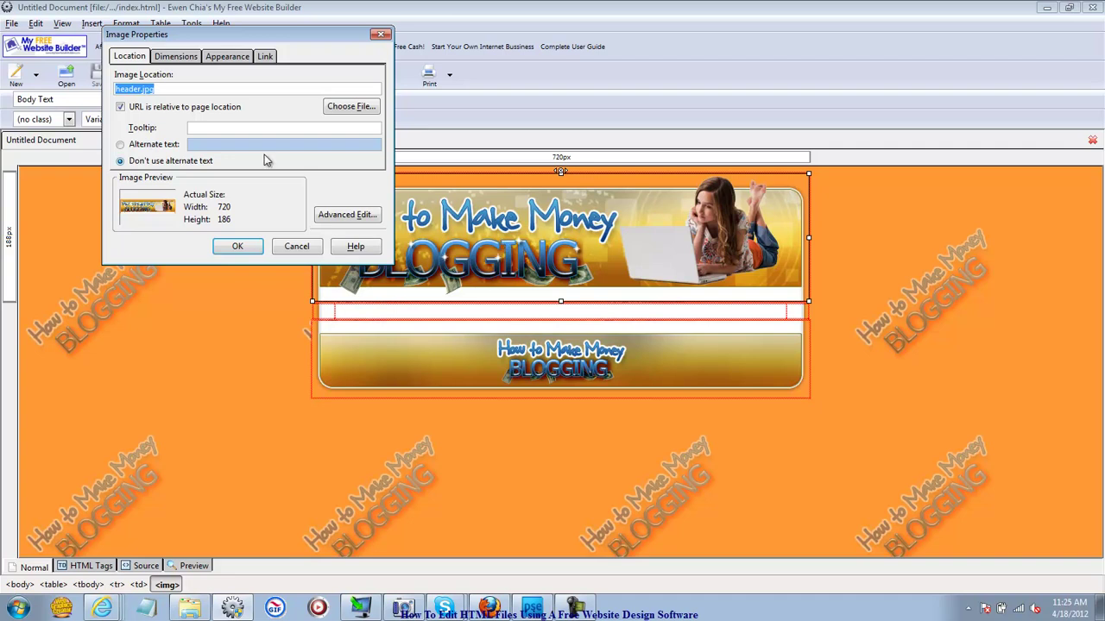
click(173, 89)
click(116, 89)
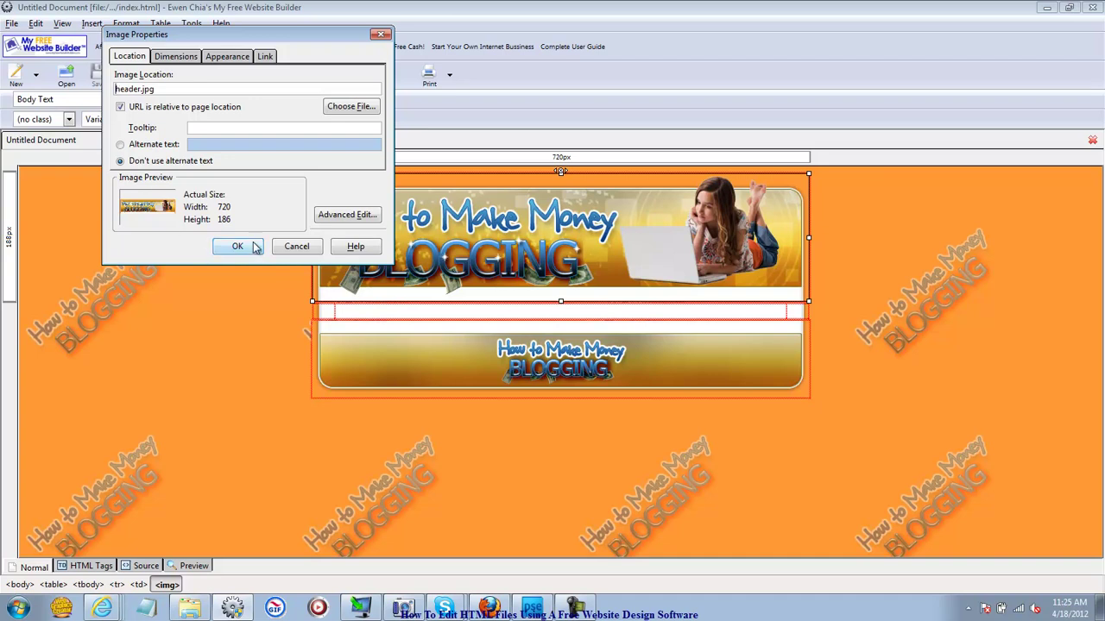
click(292, 246)
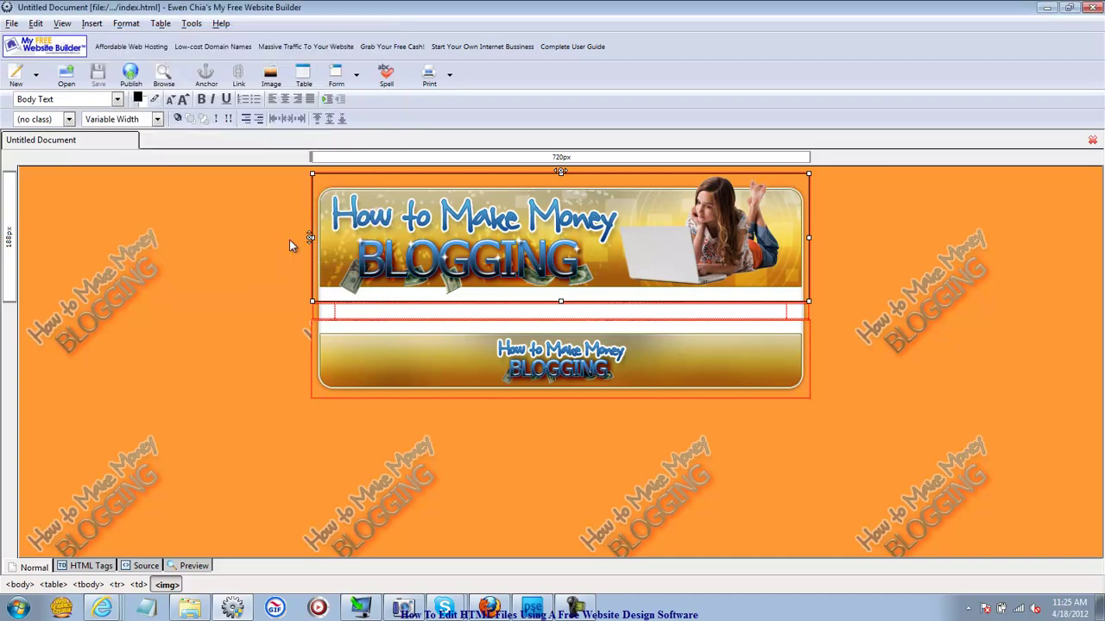
click(405, 315)
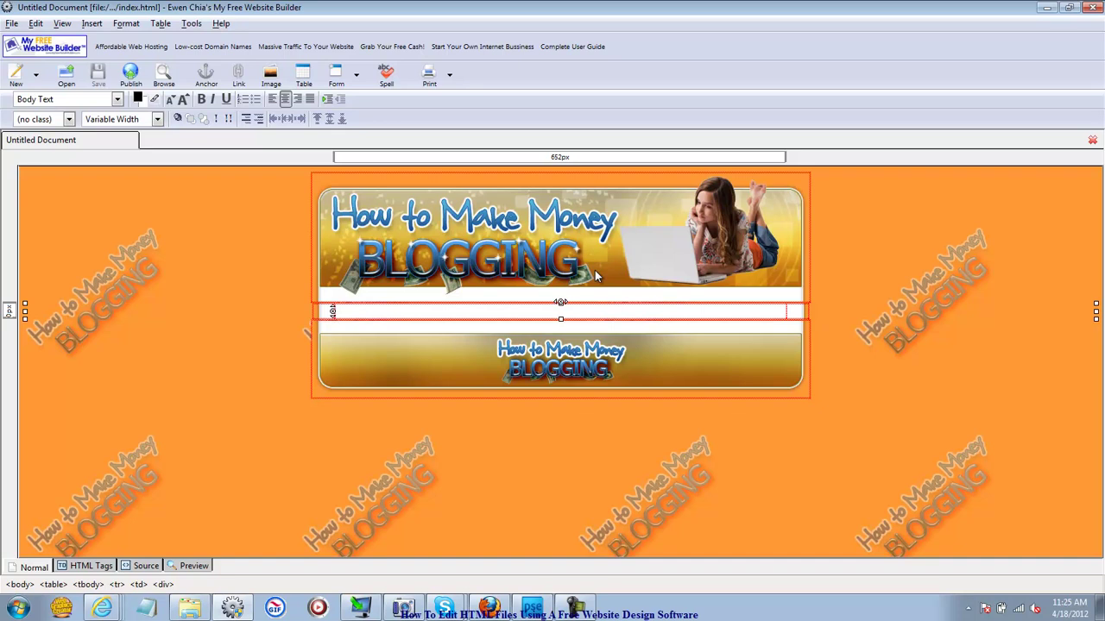
click(8, 11)
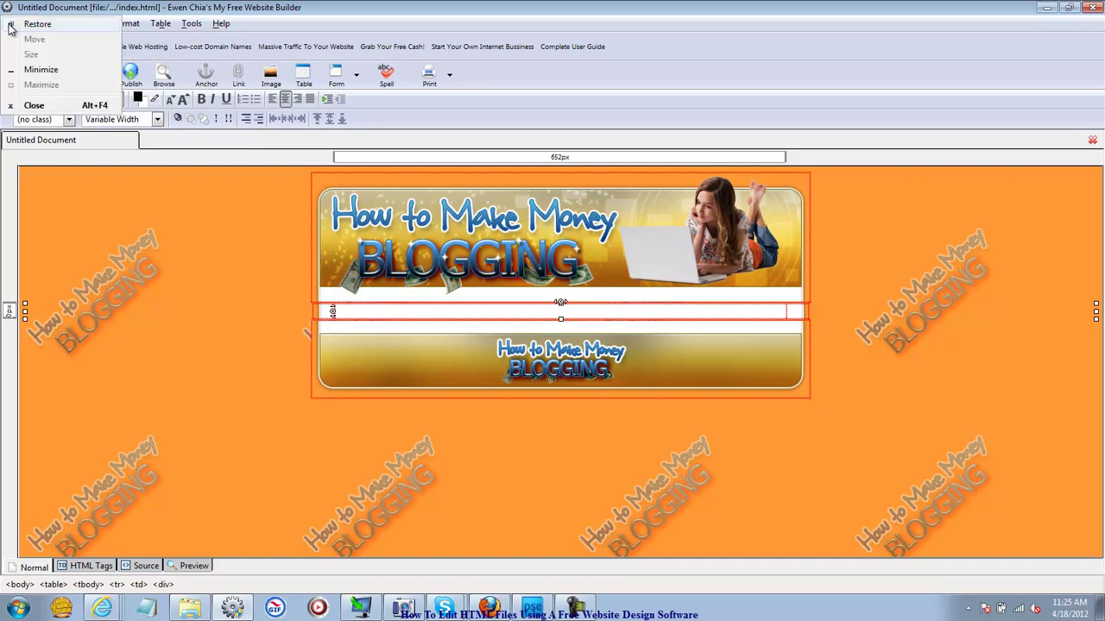
click(109, 190)
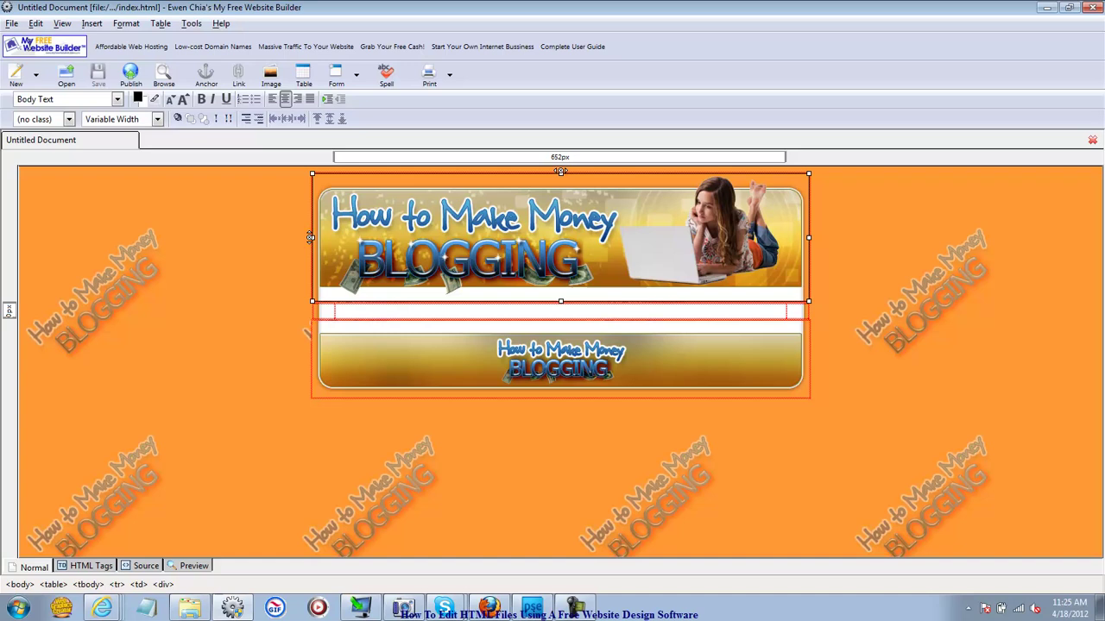
click(12, 24)
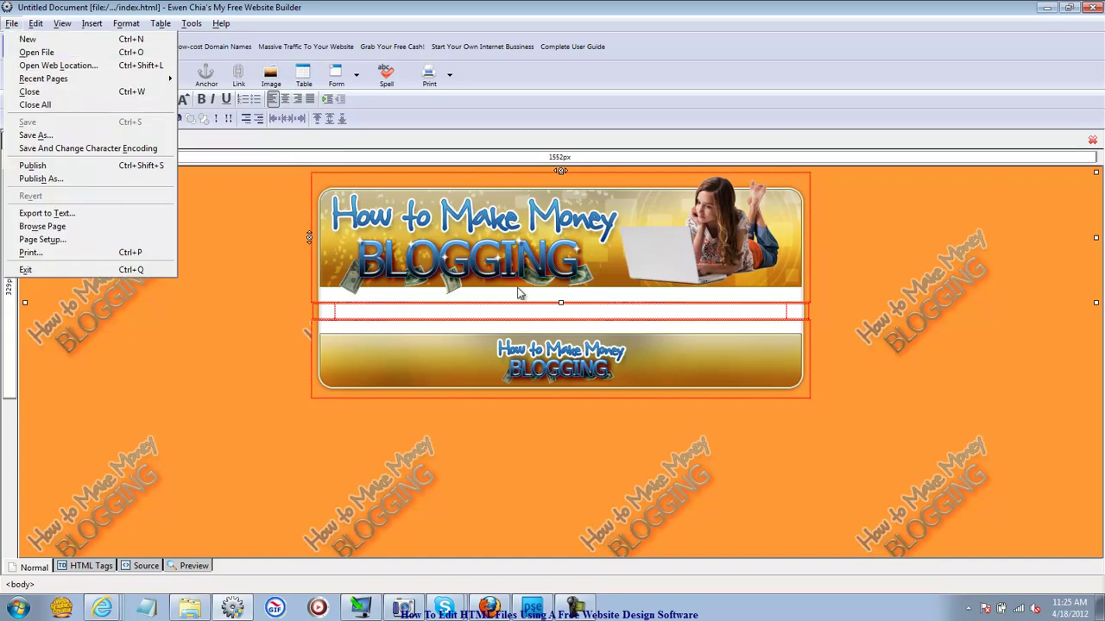
Enter "Hi there - I love my free html template from freeclipart4.me" in the empty content cell between the header and footer
click(525, 318)
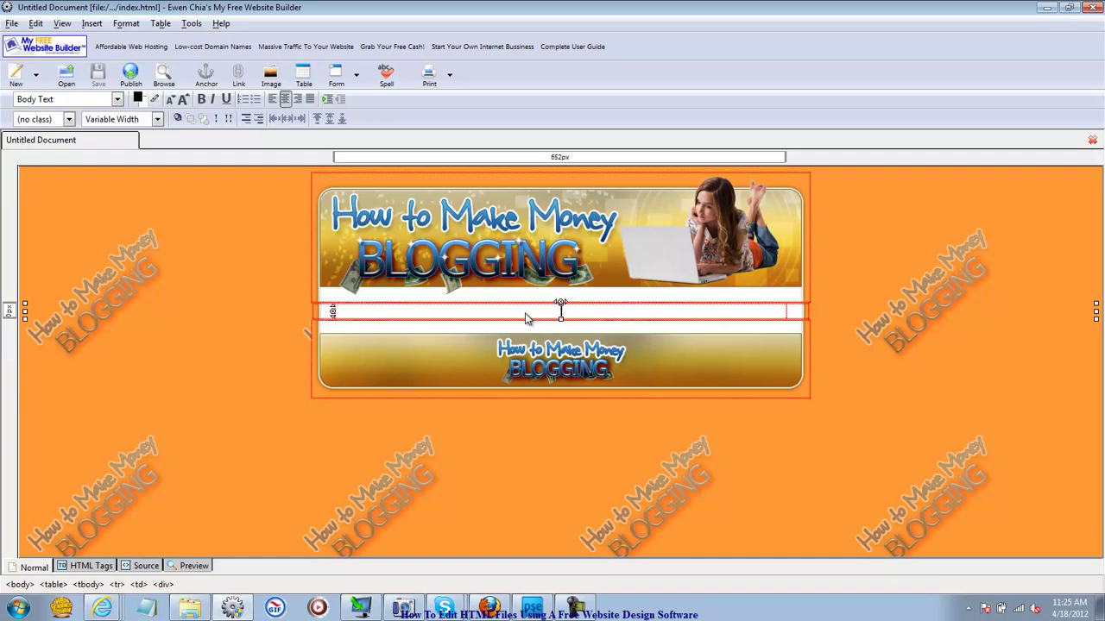
text(Hi th)
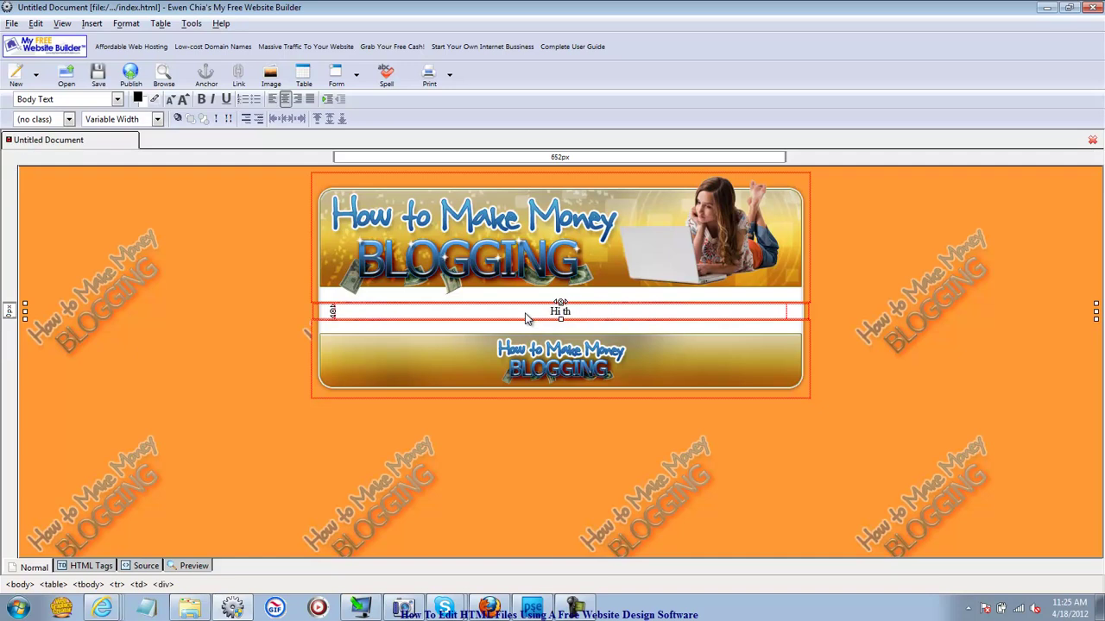
text(ere - I love my free html template )
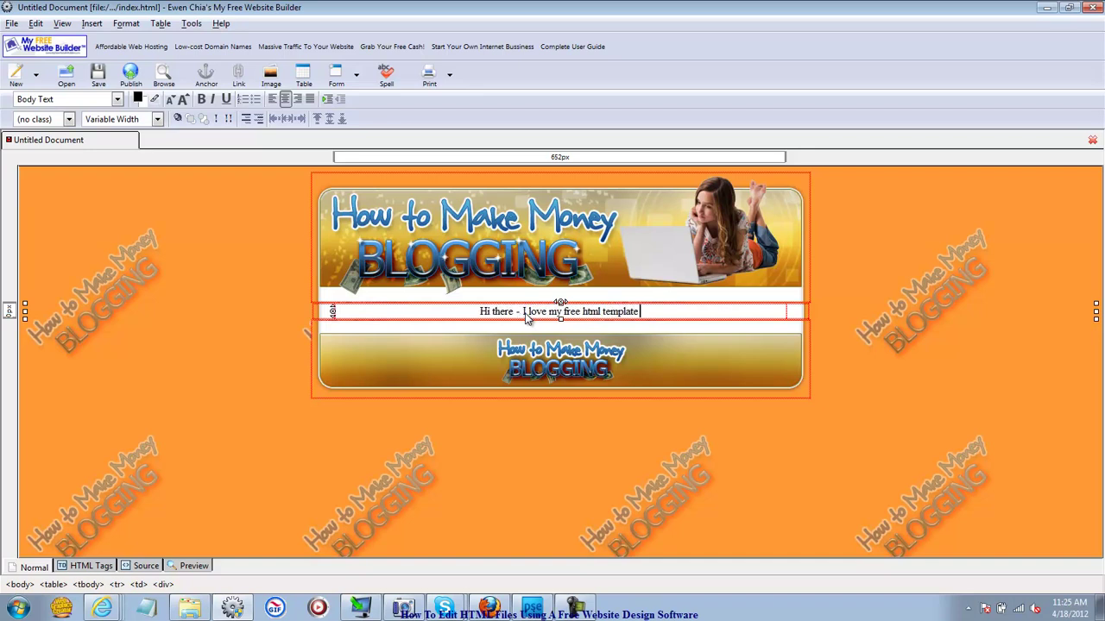
text(from freecliparte.n)
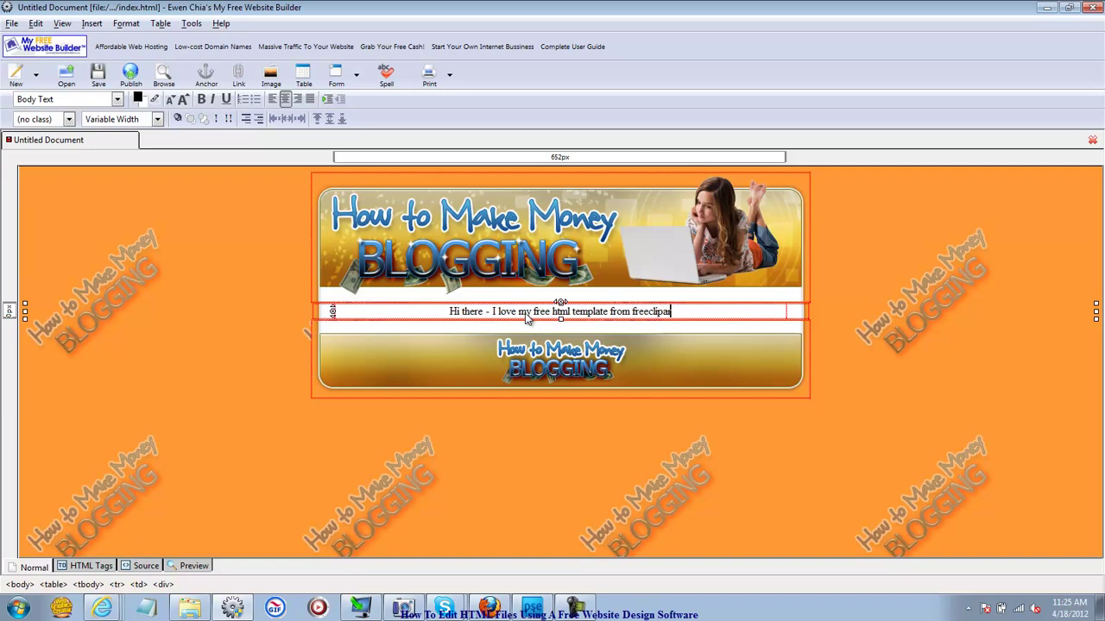
key(BackSpace)
key(BackSpace)
key(BackSpace)
key(BackSpace)
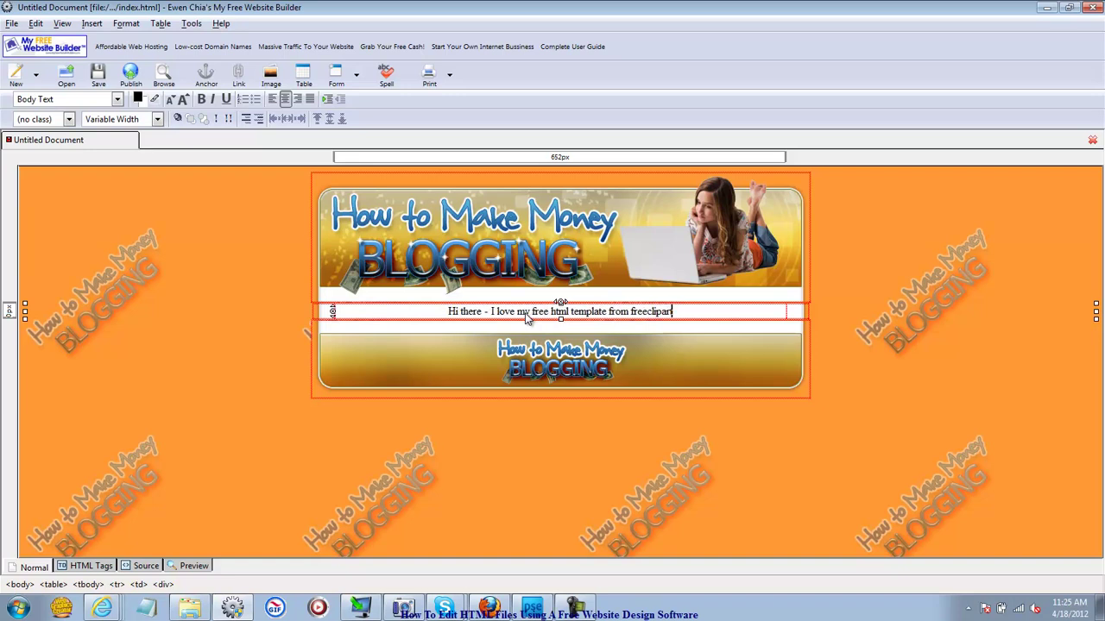
text(t4.n)
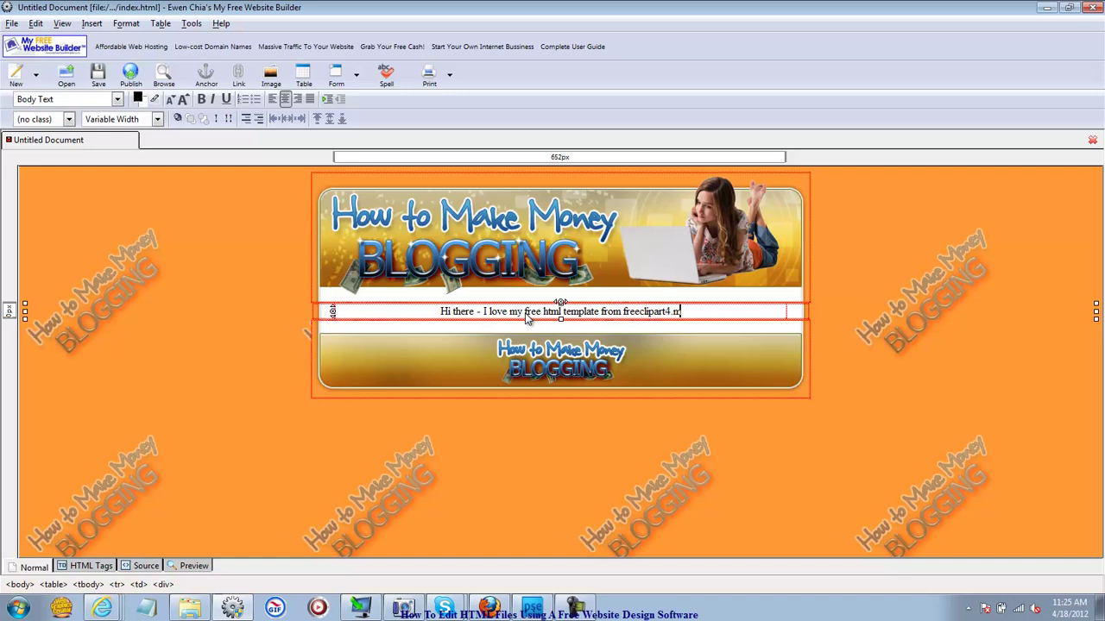
text(e)
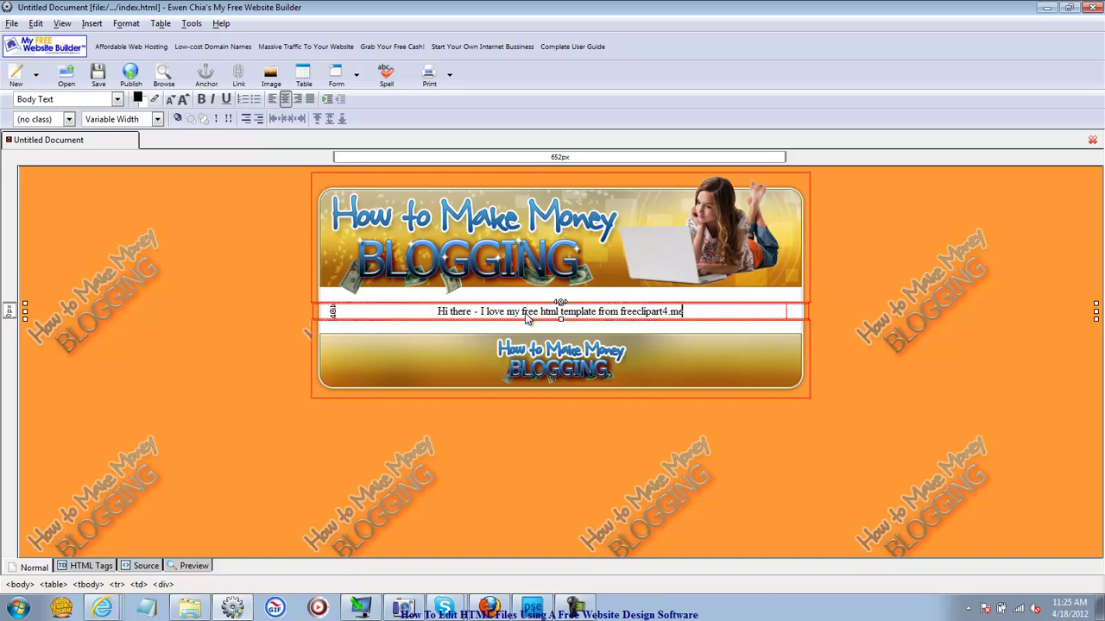
Add the line "edit edit edit" below the greeting, make it bold and two sizes larger, and start a new paragraph beneath it
key(Return)
key(Return)
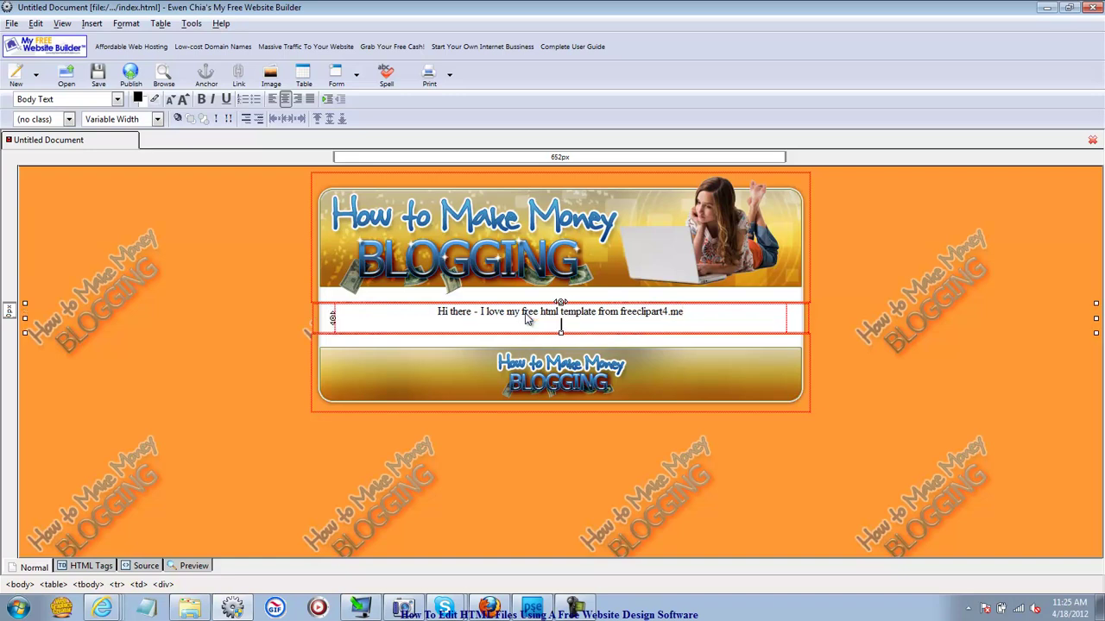
text(edit e)
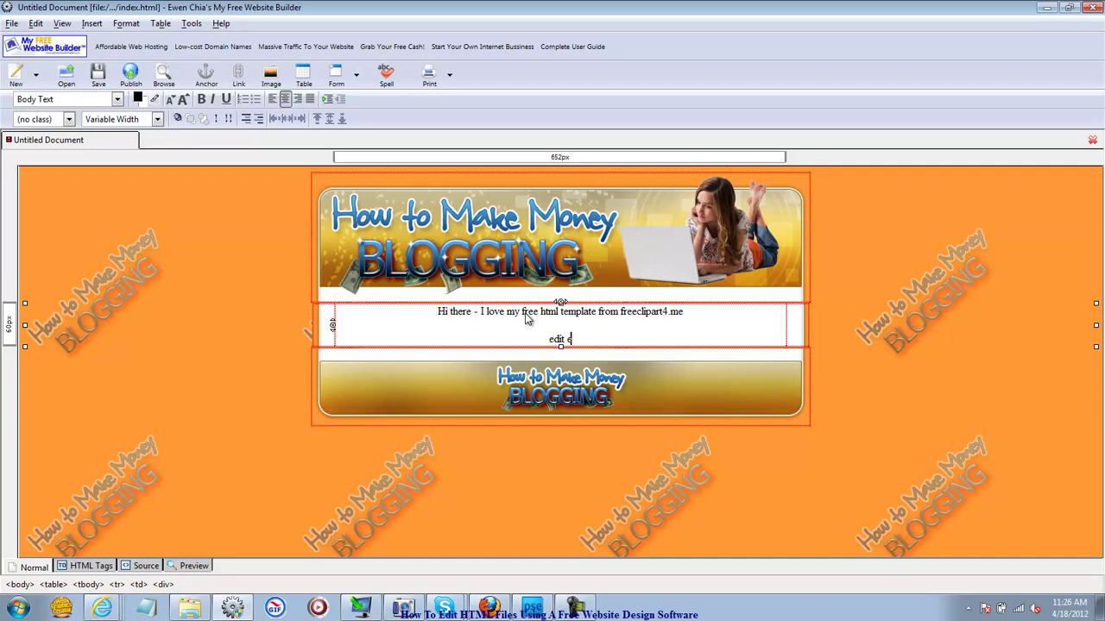
text(dit edit)
drag(604, 339, 521, 338)
click(202, 100)
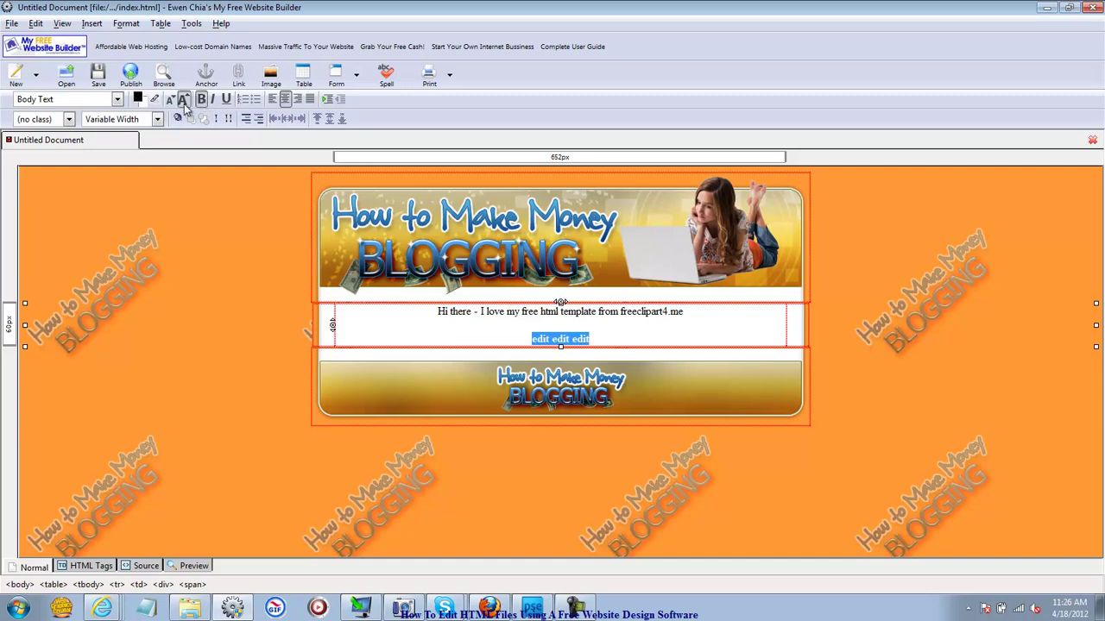
click(183, 99)
click(183, 100)
click(626, 341)
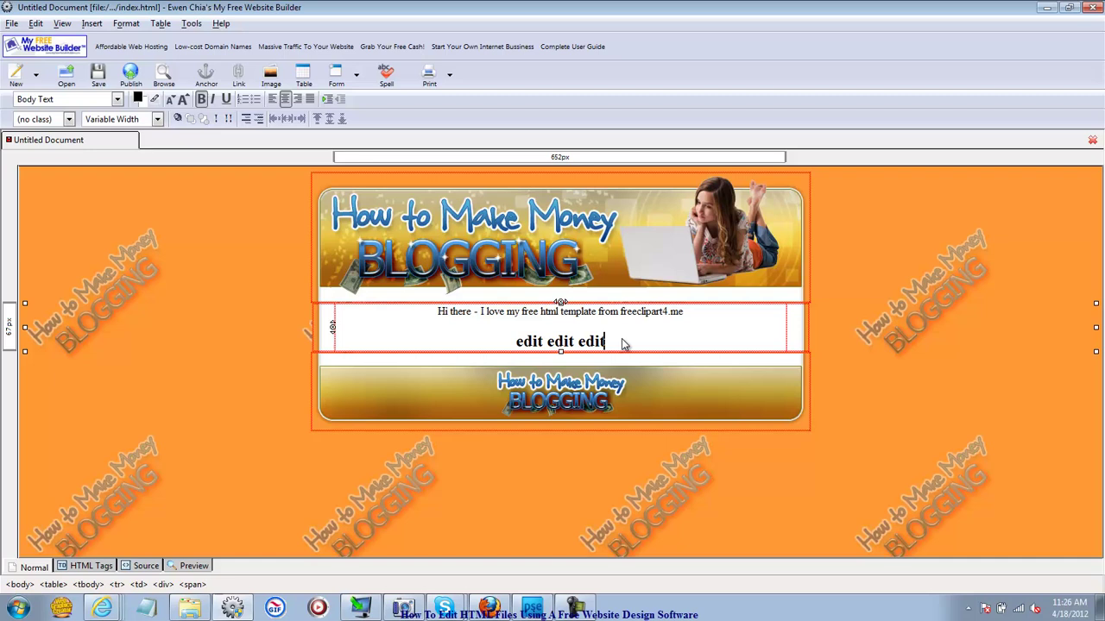
key(Return)
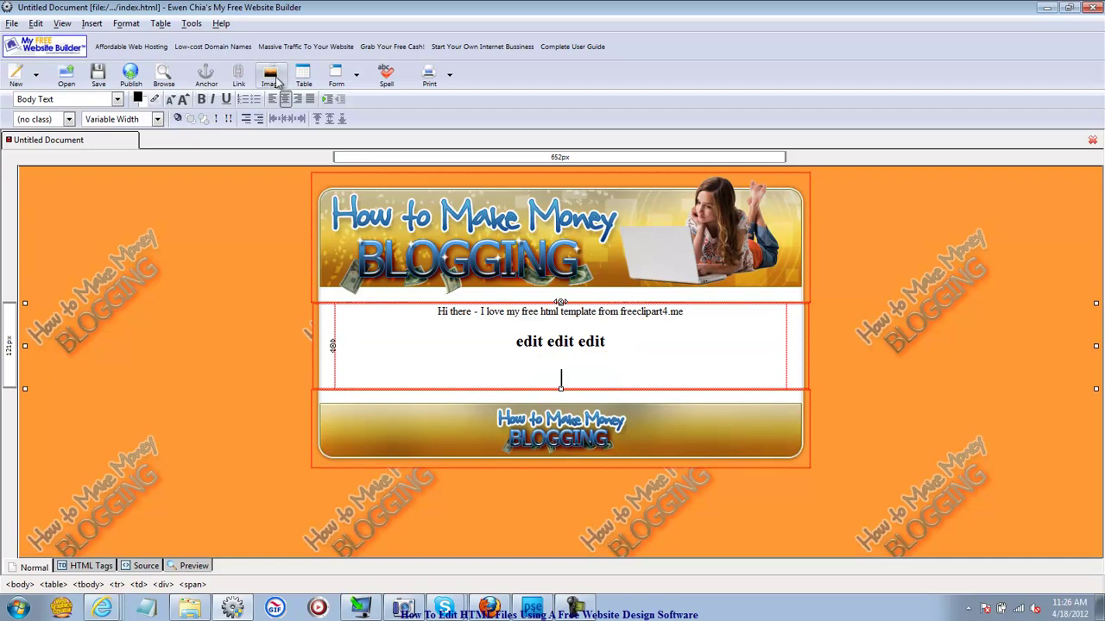
Look at the image insertion settings and the content cell's table properties, closing both without changes
click(272, 76)
click(296, 246)
click(307, 80)
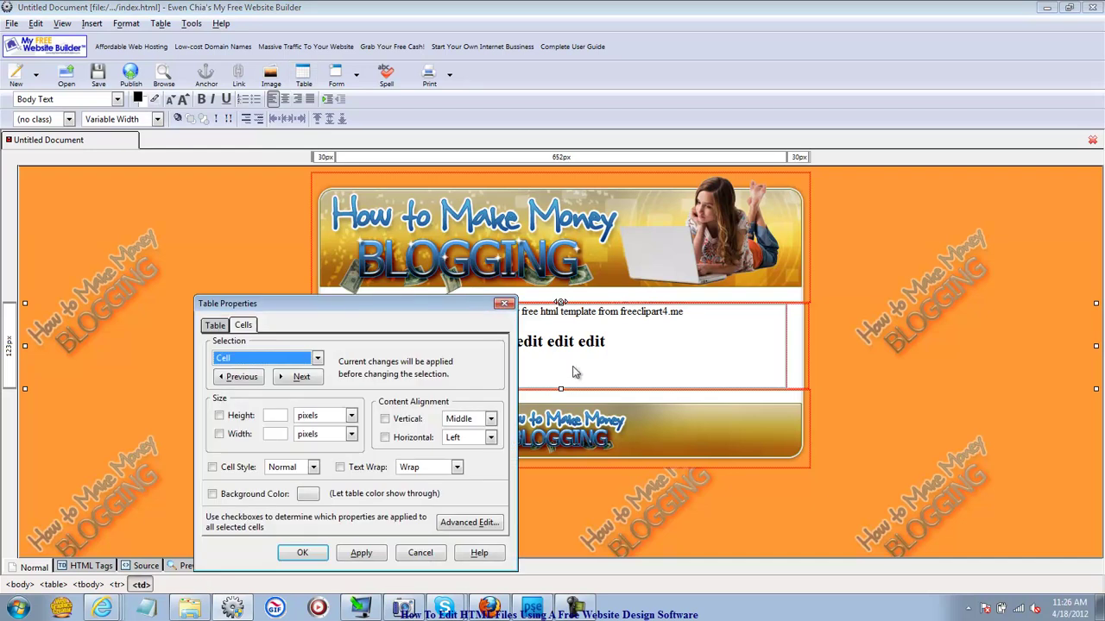
click(432, 555)
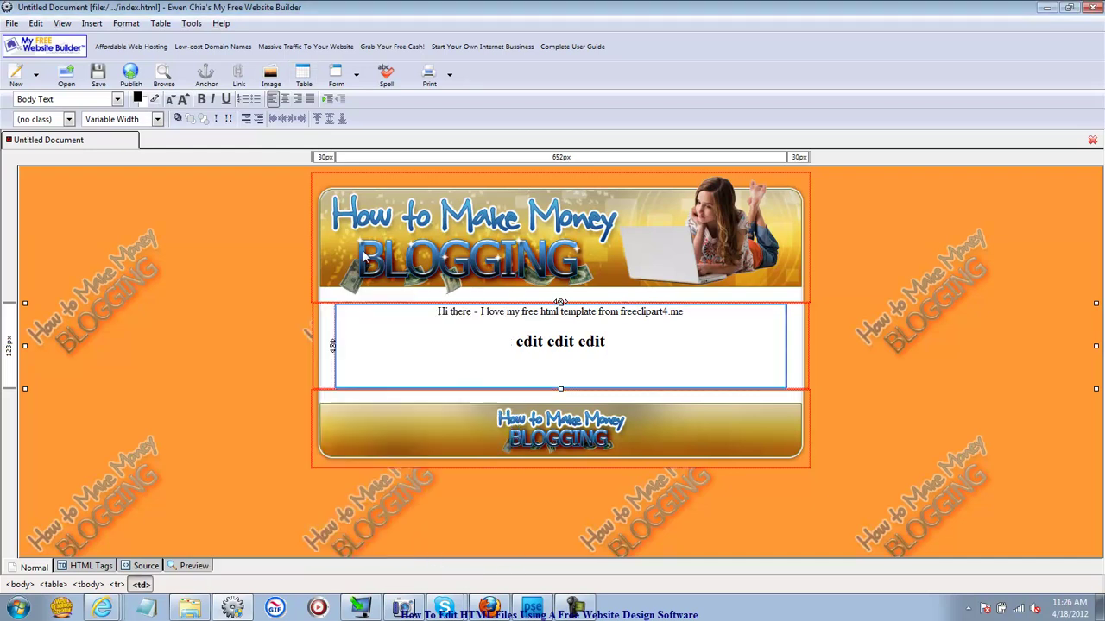
click(311, 467)
Add the line "your message" directly below the bold "edit edit edit" line, correcting the spelling of "your"
click(608, 345)
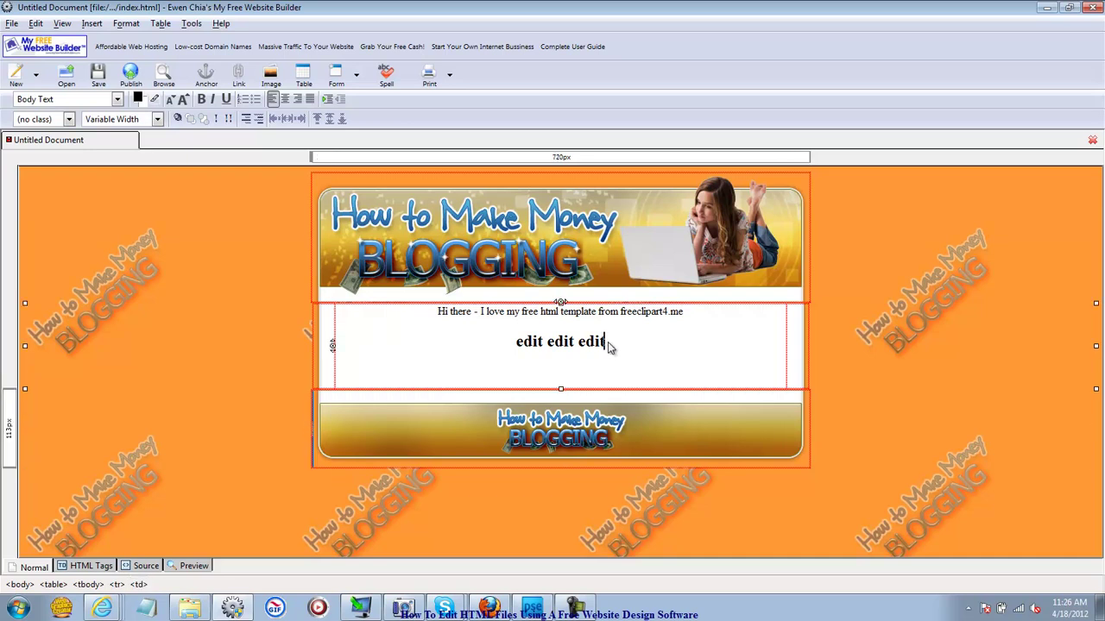
key(Return)
text(yor)
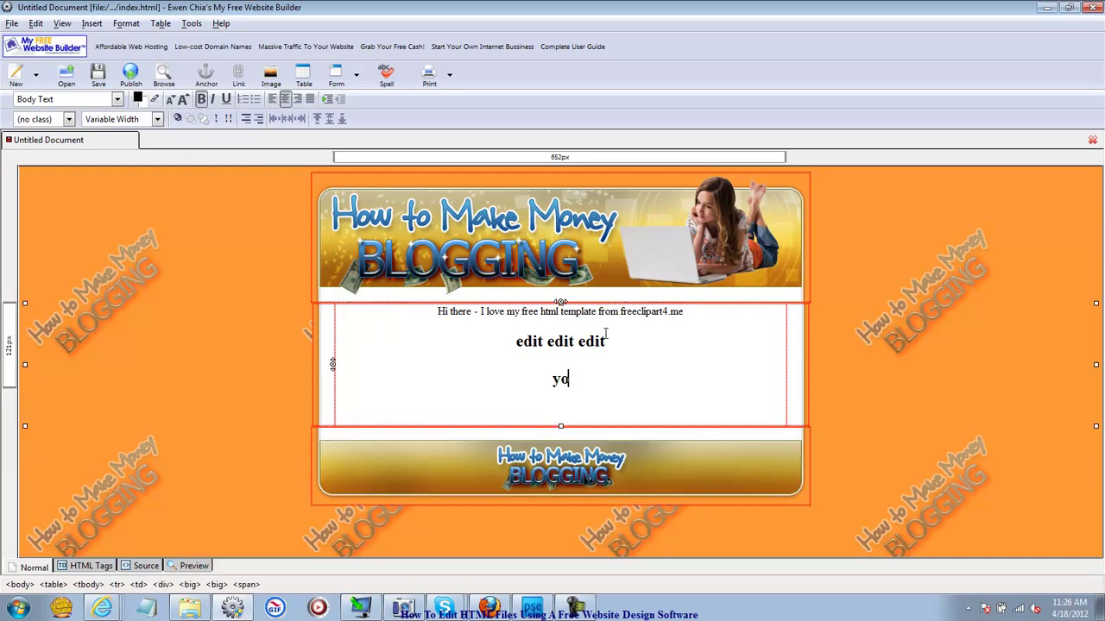
text(ssage)
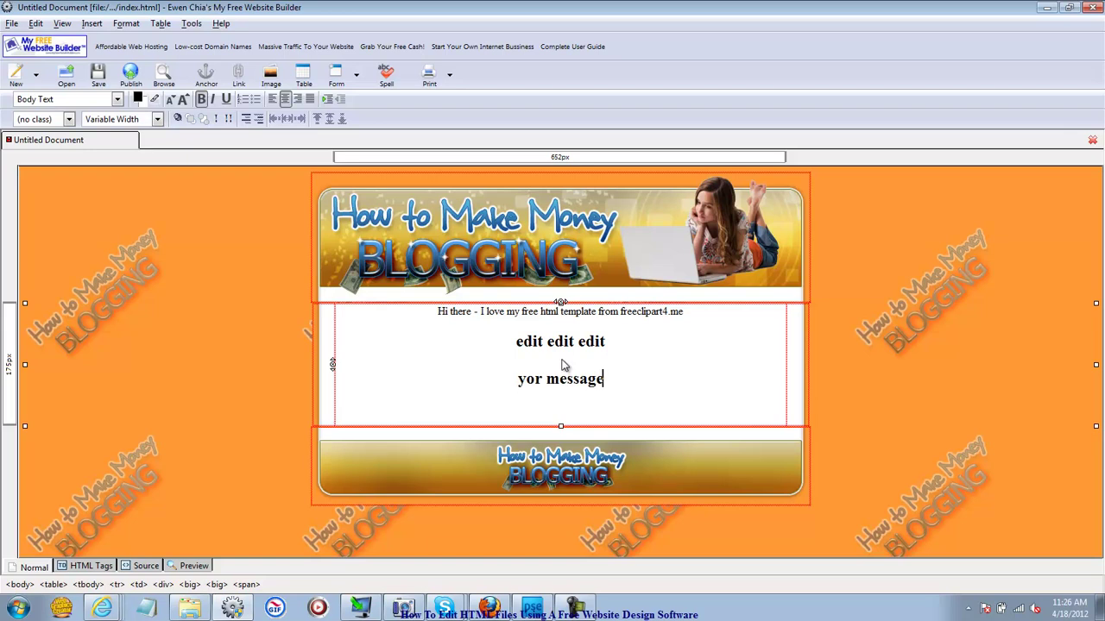
click(535, 380)
text(u)
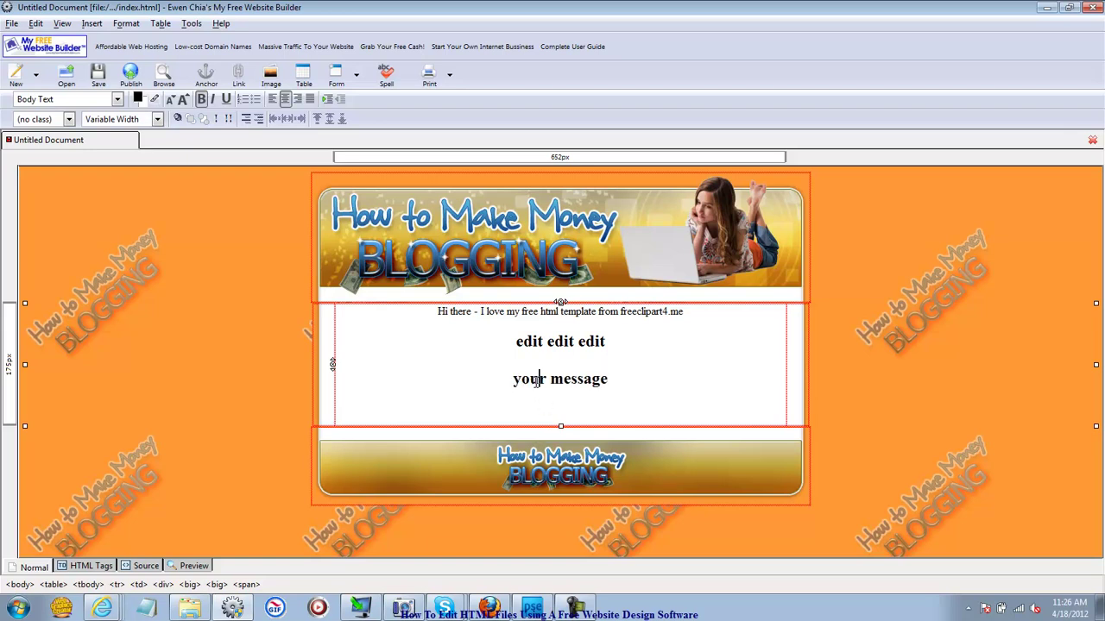
Save the edited page as index in the BloggingMoney folder with the All Files type, replacing the existing index.html
click(11, 24)
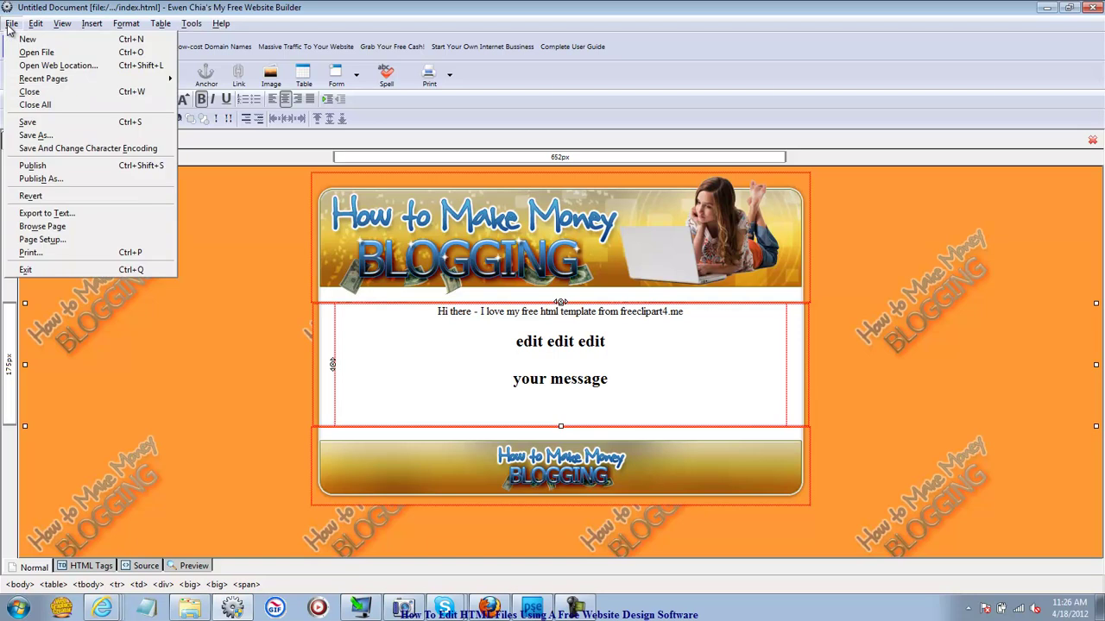
click(41, 137)
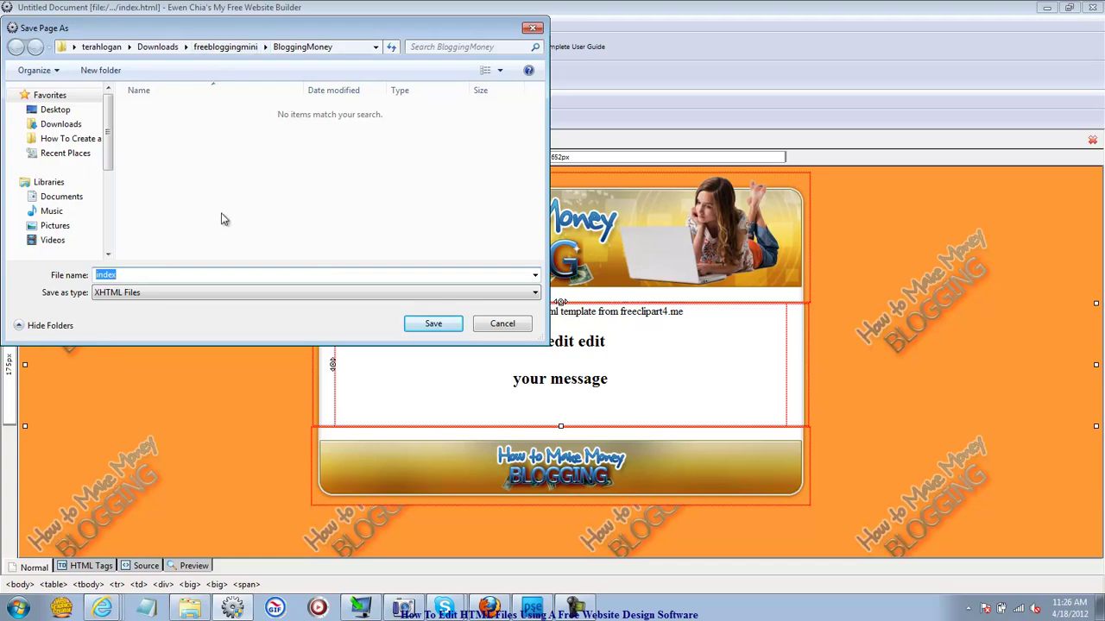
click(212, 291)
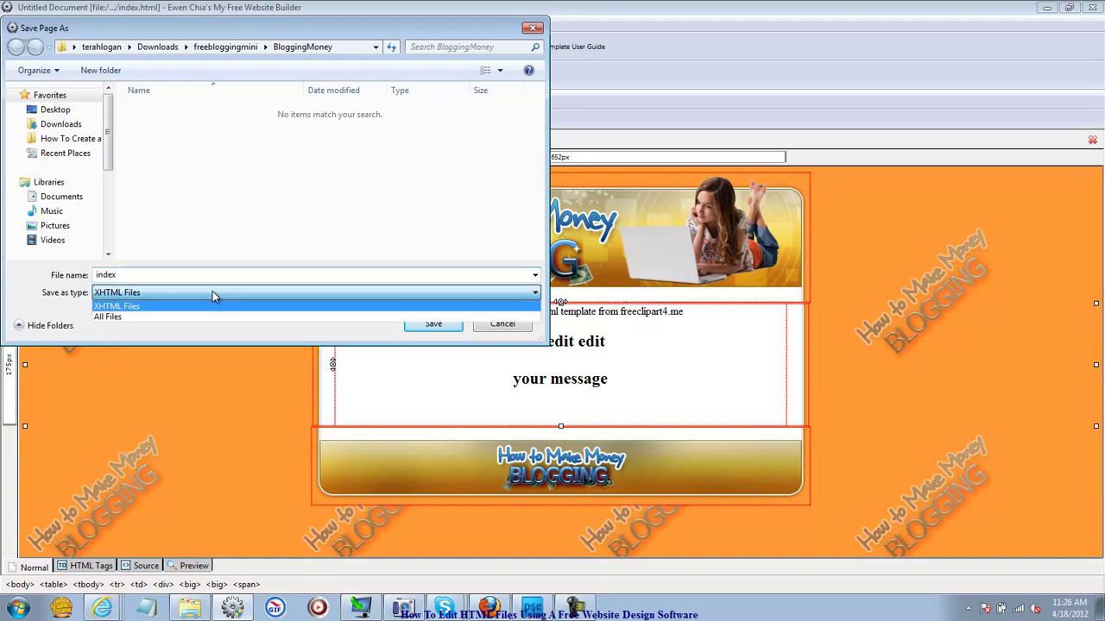
click(210, 316)
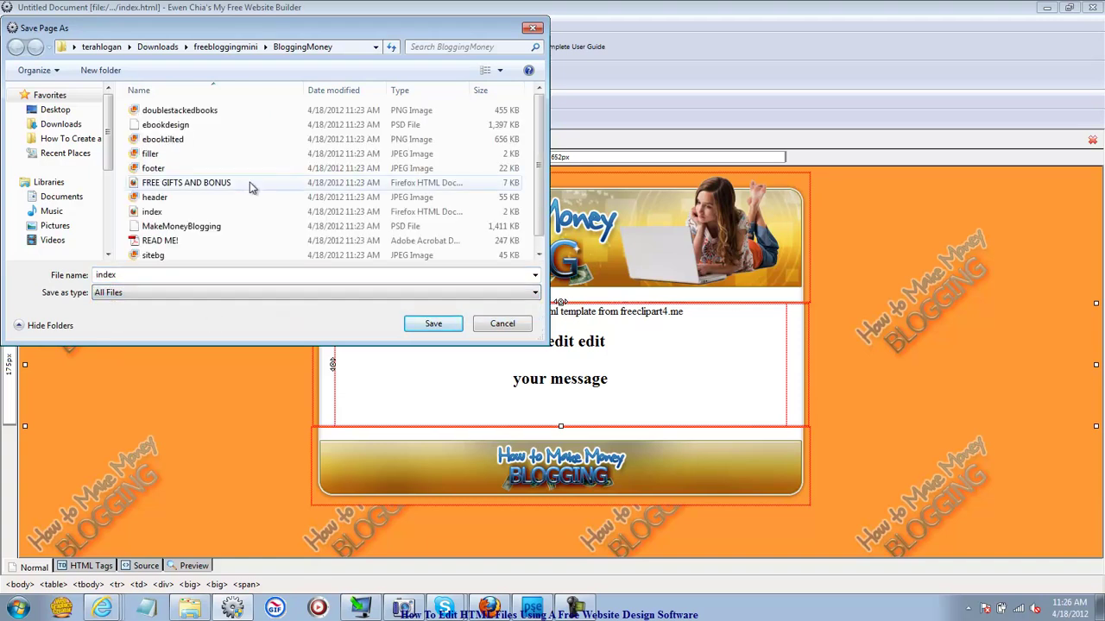
click(168, 215)
click(433, 326)
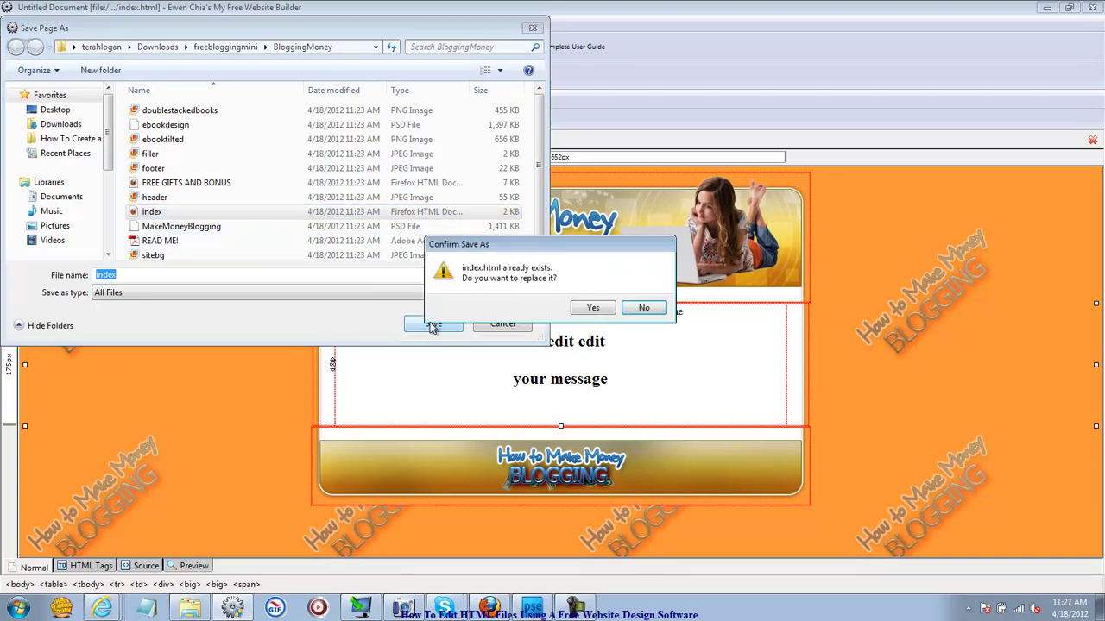
click(595, 309)
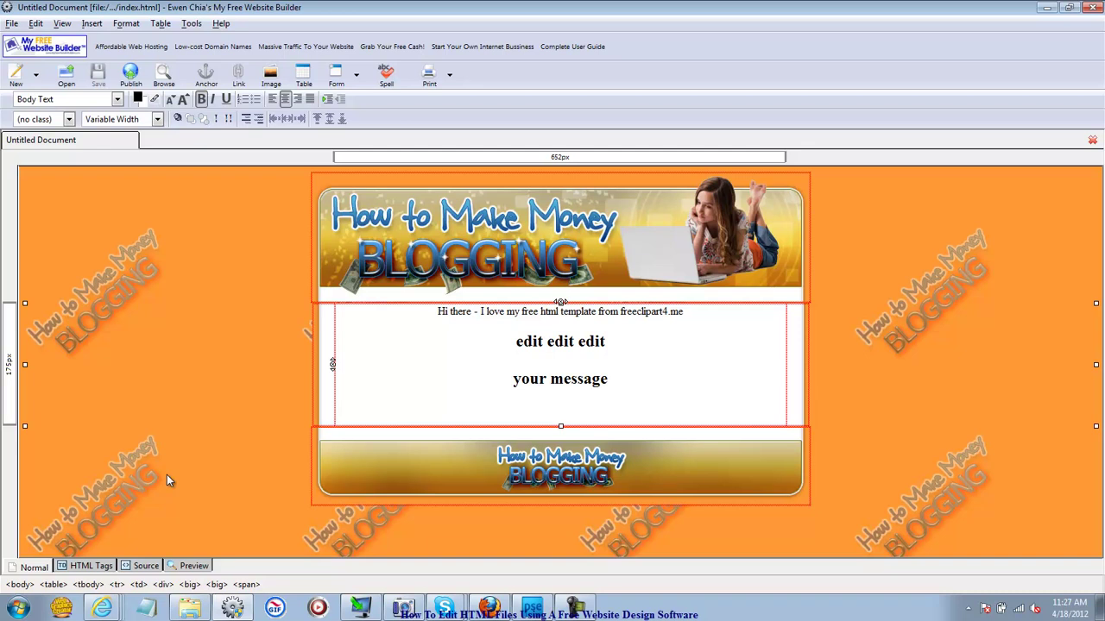
Minimize the website builder to return to the FreeClipart4.me mini-site templates page in Firefox
click(1044, 8)
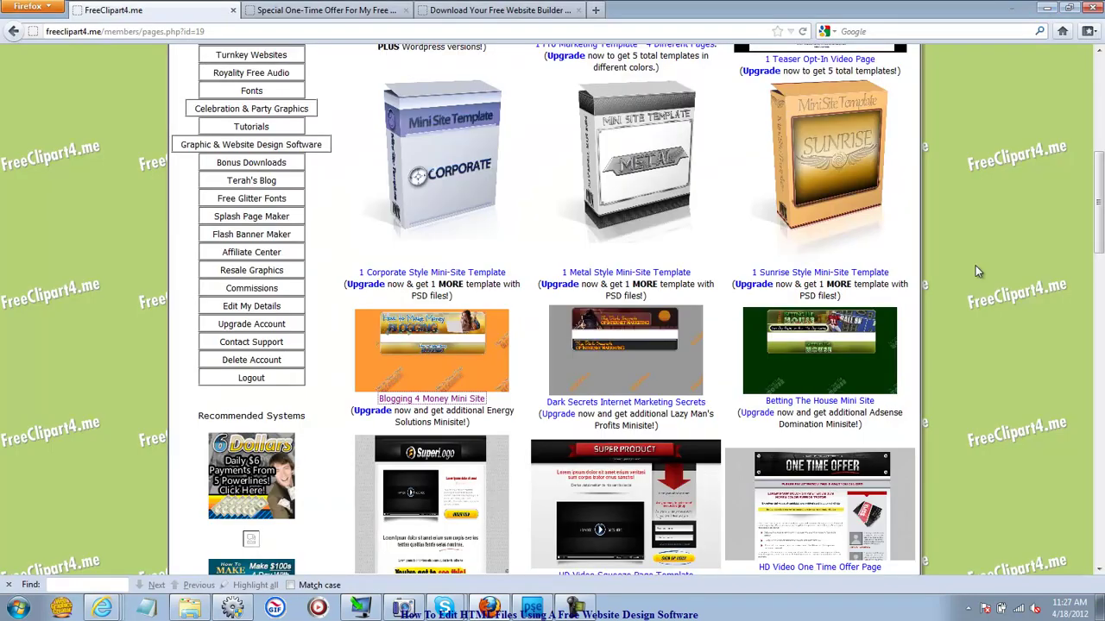
click(586, 615)
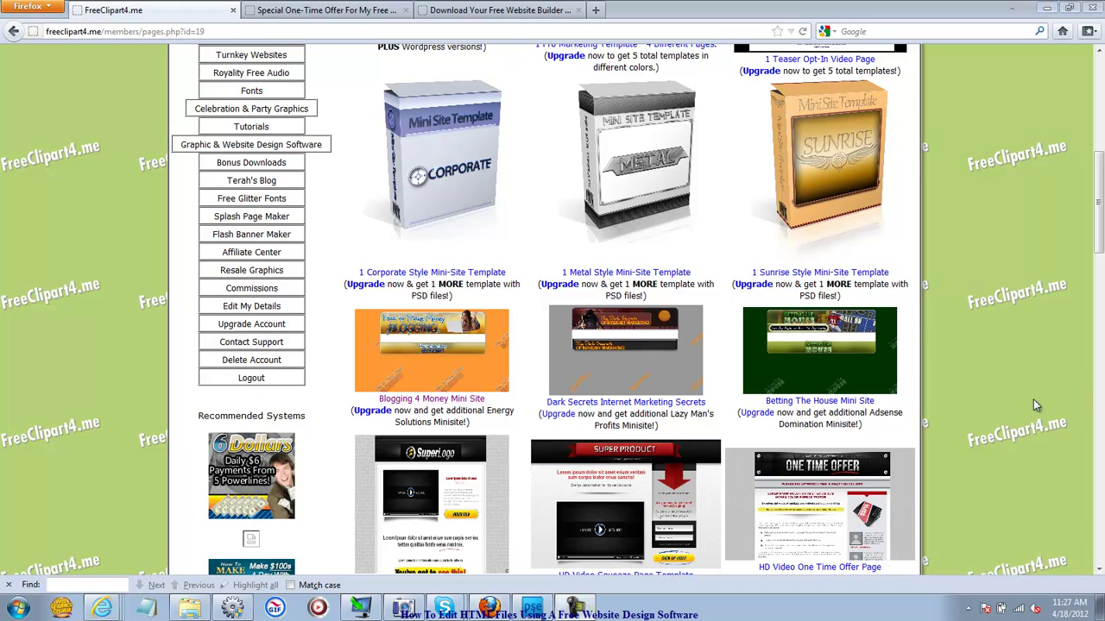